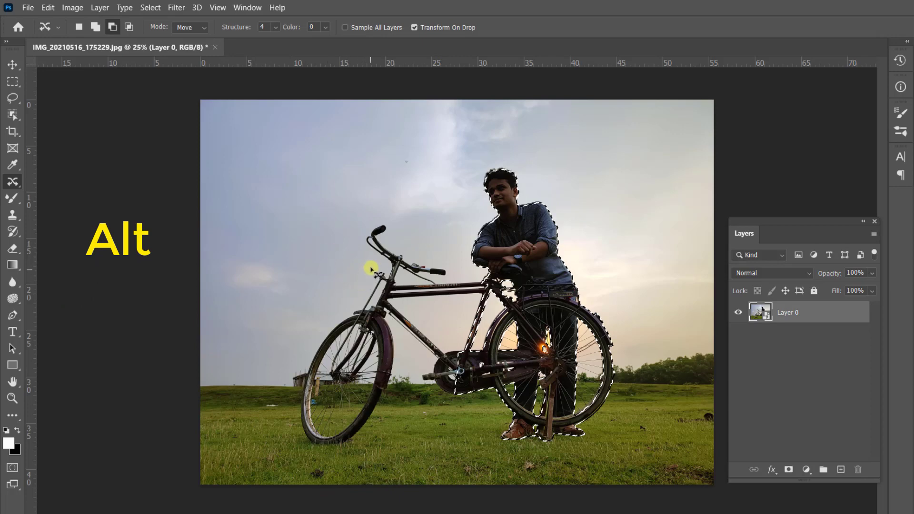
# - Subtract the bicycle's seat tube and the chain case ahead of the rear wheel from the man's selection
pyautogui.moveTo(371, 267)
pyautogui.mouseDown()
pyautogui.moveTo(371, 388)
pyautogui.moveTo(442, 432)
pyautogui.moveTo(491, 412)
pyautogui.moveTo(513, 352)
pyautogui.mouseUp()
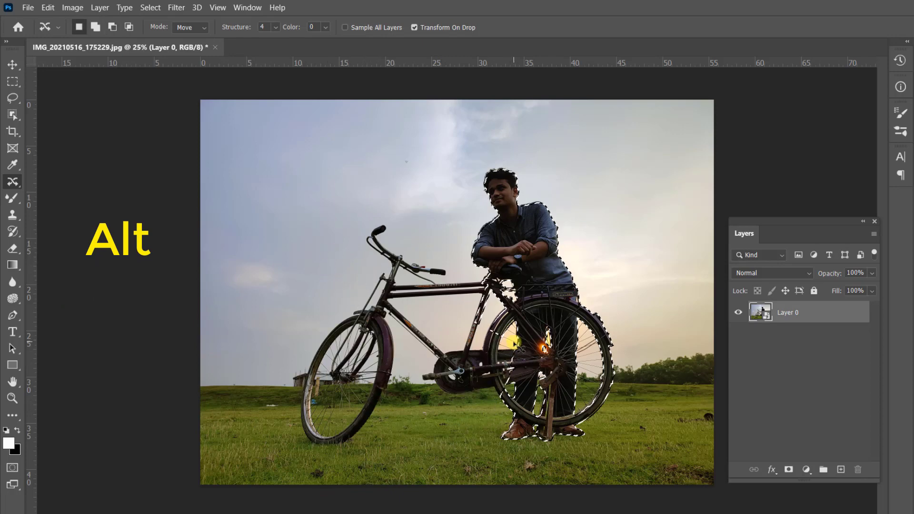
pyautogui.scroll(2, 513, 351)
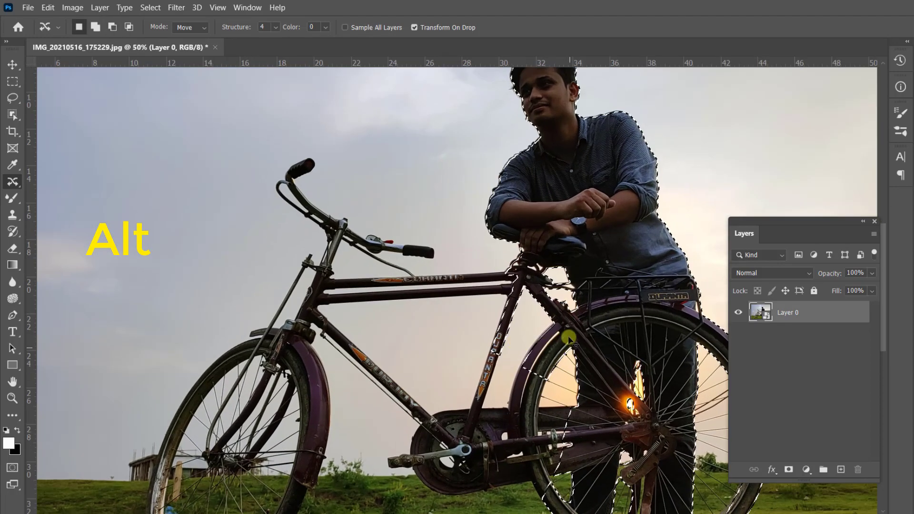
pyautogui.scroll(1, 575, 379)
pyautogui.moveTo(575, 379)
pyautogui.mouseDown()
pyautogui.moveTo(416, 284)
pyautogui.moveTo(455, 214)
pyautogui.mouseUp()
pyautogui.scroll(-3, 464, 340)
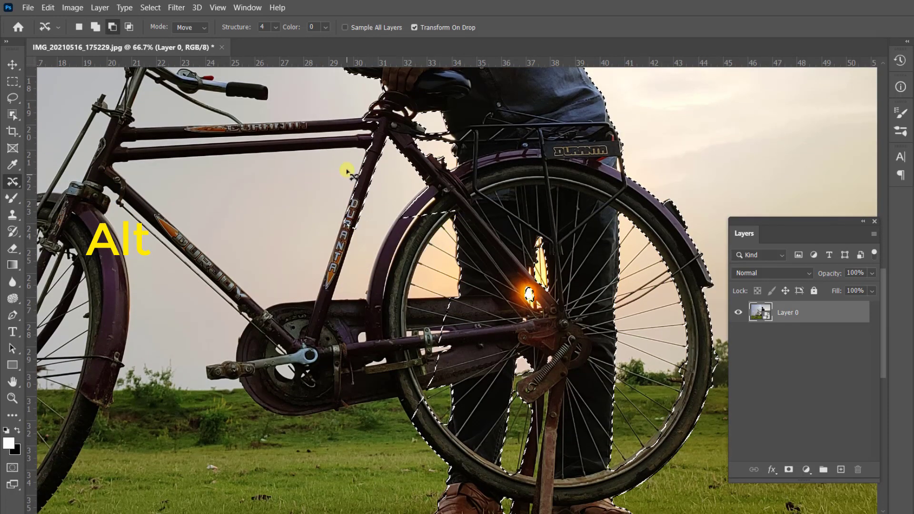
pyautogui.moveTo(340, 153)
pyautogui.mouseDown()
pyautogui.moveTo(408, 247)
pyautogui.moveTo(456, 167)
pyautogui.moveTo(444, 130)
pyautogui.moveTo(395, 94)
pyautogui.moveTo(379, 87)
pyautogui.moveTo(340, 152)
pyautogui.moveTo(363, 250)
pyautogui.moveTo(451, 213)
pyautogui.moveTo(460, 176)
pyautogui.moveTo(450, 140)
pyautogui.moveTo(402, 103)
pyautogui.moveTo(268, 170)
pyautogui.mouseUp()
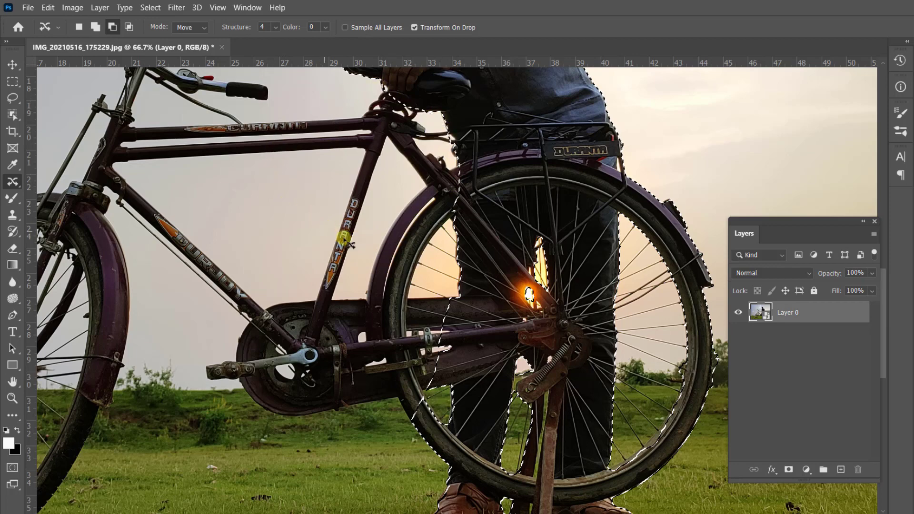
pyautogui.scroll(-1, 518, 320)
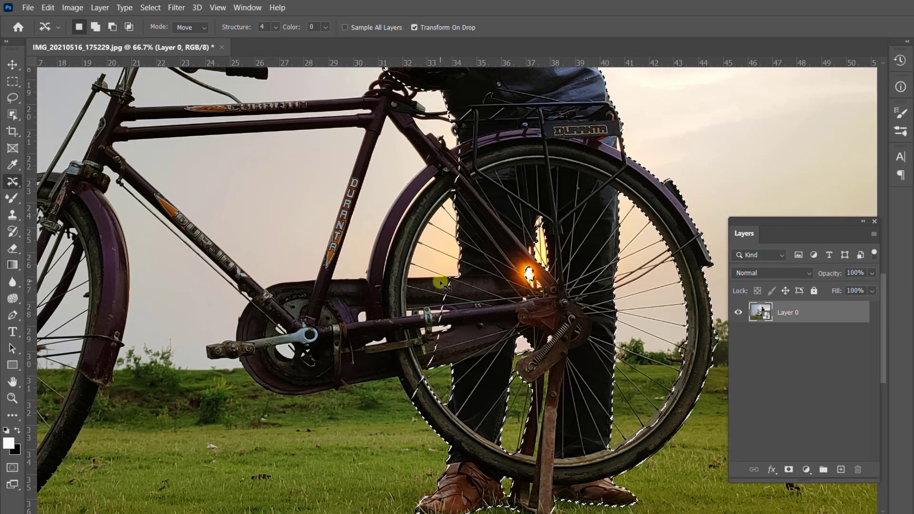
# - Add the sunlit gap between the legs to the selection and subtract the chain guard, hub area and front rim section beside them
pyautogui.moveTo(440, 281)
pyautogui.mouseDown()
pyautogui.moveTo(523, 272)
pyautogui.moveTo(539, 217)
pyautogui.moveTo(552, 255)
pyautogui.moveTo(543, 356)
pyautogui.moveTo(559, 410)
pyautogui.moveTo(545, 450)
pyautogui.moveTo(510, 452)
pyautogui.moveTo(521, 269)
pyautogui.mouseUp()
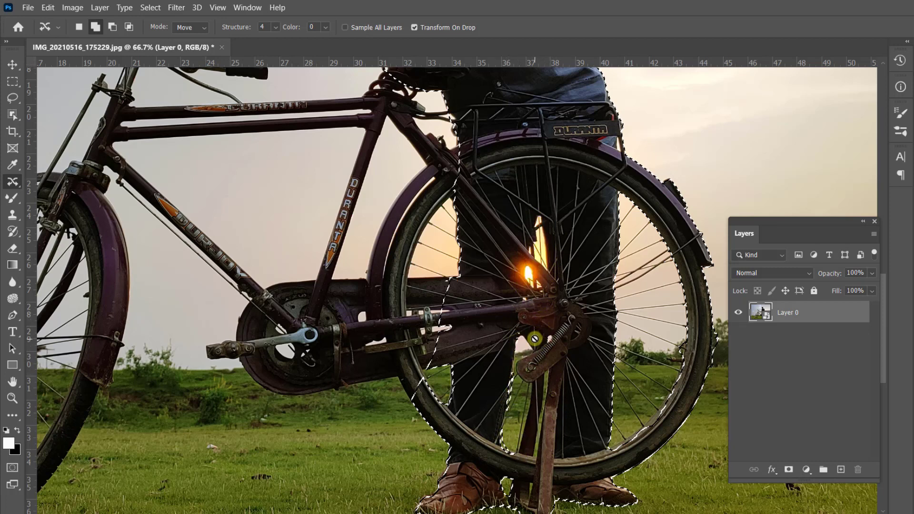
pyautogui.moveTo(455, 277)
pyautogui.mouseDown()
pyautogui.moveTo(525, 280)
pyautogui.moveTo(525, 329)
pyautogui.moveTo(479, 354)
pyautogui.moveTo(419, 368)
pyautogui.mouseUp()
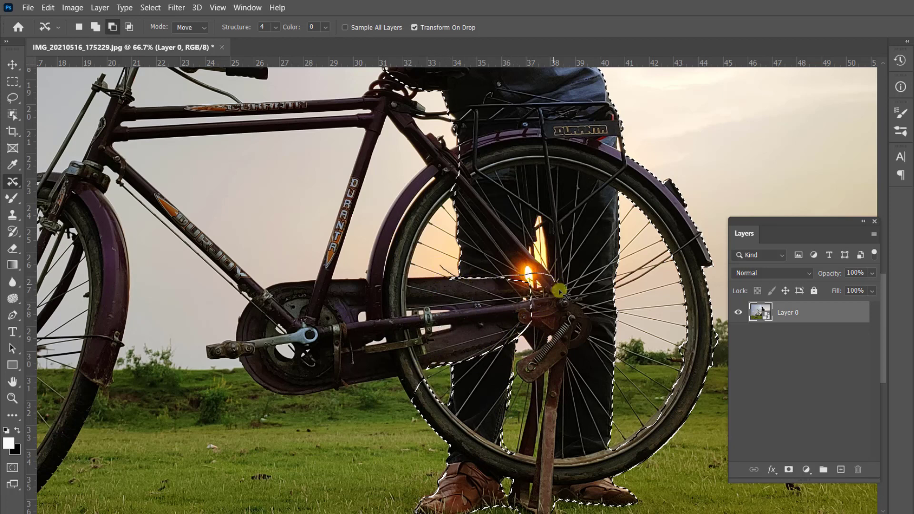
pyautogui.moveTo(559, 291)
pyautogui.mouseDown()
pyautogui.moveTo(567, 341)
pyautogui.moveTo(533, 369)
pyautogui.moveTo(487, 372)
pyautogui.mouseUp()
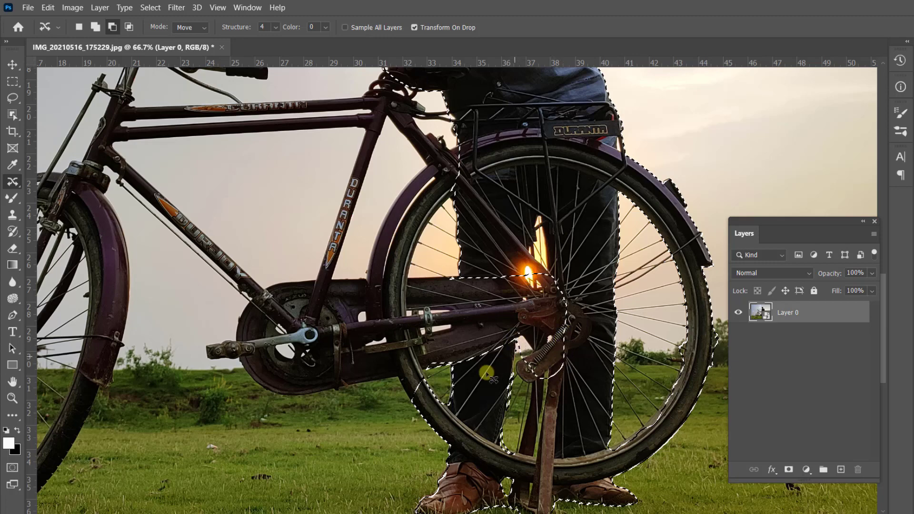
pyautogui.moveTo(413, 362)
pyautogui.mouseDown()
pyautogui.moveTo(456, 393)
pyautogui.moveTo(460, 371)
pyautogui.moveTo(397, 358)
pyautogui.moveTo(426, 449)
pyautogui.moveTo(458, 361)
pyautogui.mouseUp()
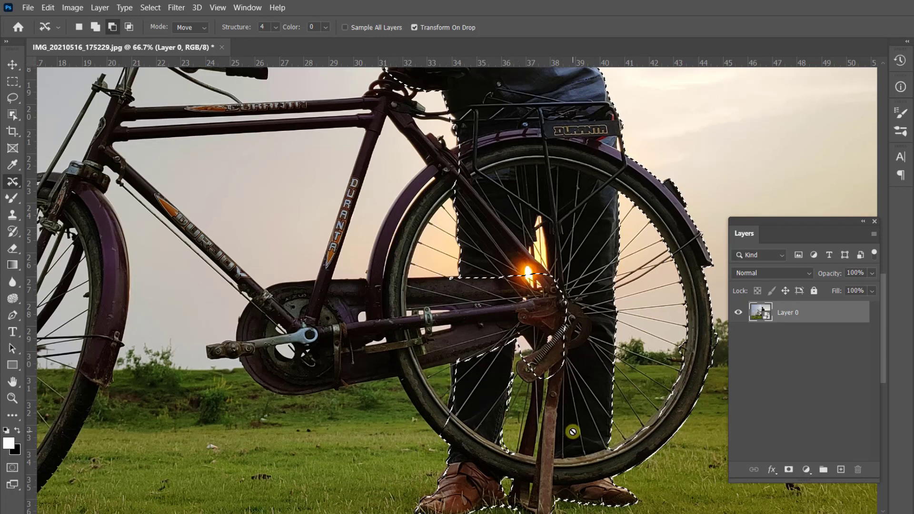
# - Subtract the rear wheel and mudguard behind the legs, and the tyre band crossing above the shoes, from the selection
pyautogui.scroll(-1, 573, 432)
pyautogui.moveTo(591, 254); pyautogui.dragTo(533, 496)
pyautogui.moveTo(388, 243); pyautogui.dragTo(435, 280)
pyautogui.scroll(-3, 445, 333)
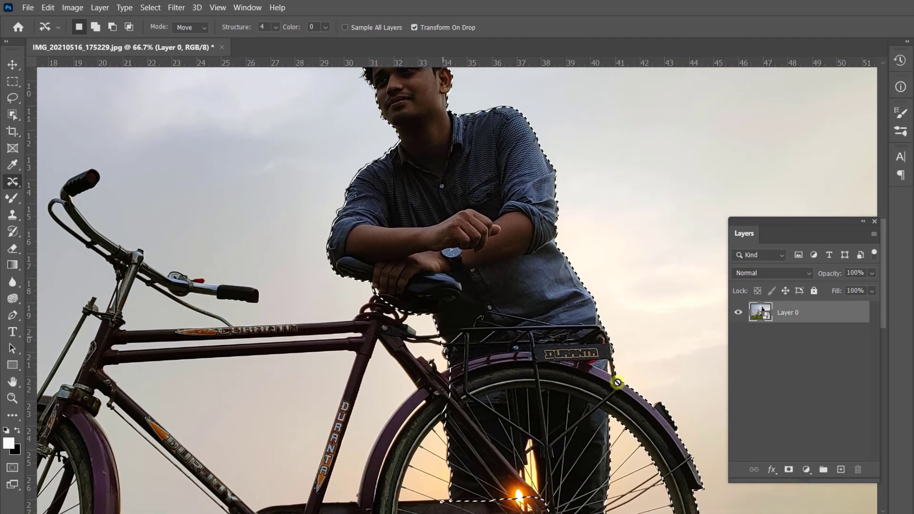
pyautogui.moveTo(617, 383); pyautogui.dragTo(531, 242)
pyautogui.moveTo(615, 274)
pyautogui.mouseDown()
pyautogui.moveTo(541, 313)
pyautogui.moveTo(590, 252)
pyautogui.mouseUp()
pyautogui.hotkey('ctrl', 'z')
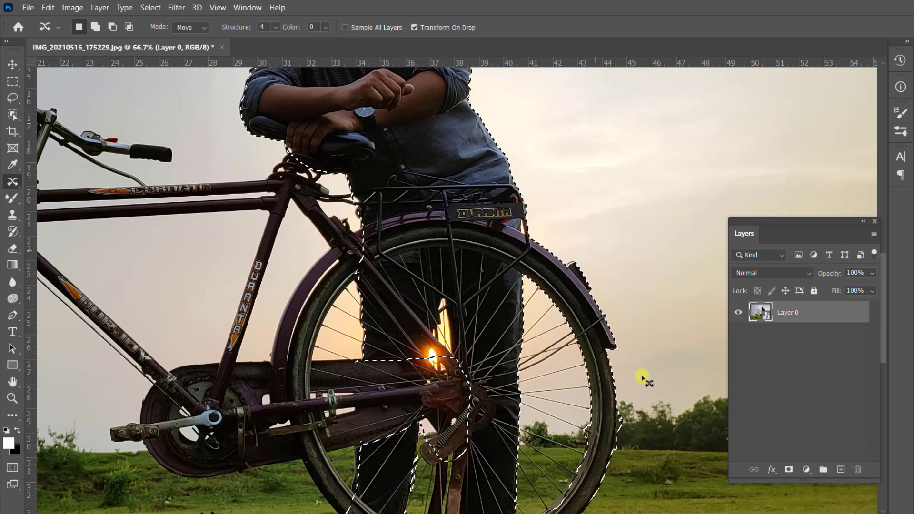
pyautogui.moveTo(642, 377)
pyautogui.mouseDown()
pyautogui.moveTo(545, 371)
pyautogui.moveTo(522, 277)
pyautogui.moveTo(529, 231)
pyautogui.mouseUp()
pyautogui.scroll(-3, 584, 281)
pyautogui.moveTo(612, 283)
pyautogui.mouseDown()
pyautogui.moveTo(623, 306)
pyautogui.moveTo(528, 489)
pyautogui.moveTo(524, 472)
pyautogui.mouseUp()
pyautogui.scroll(-1, 524, 467)
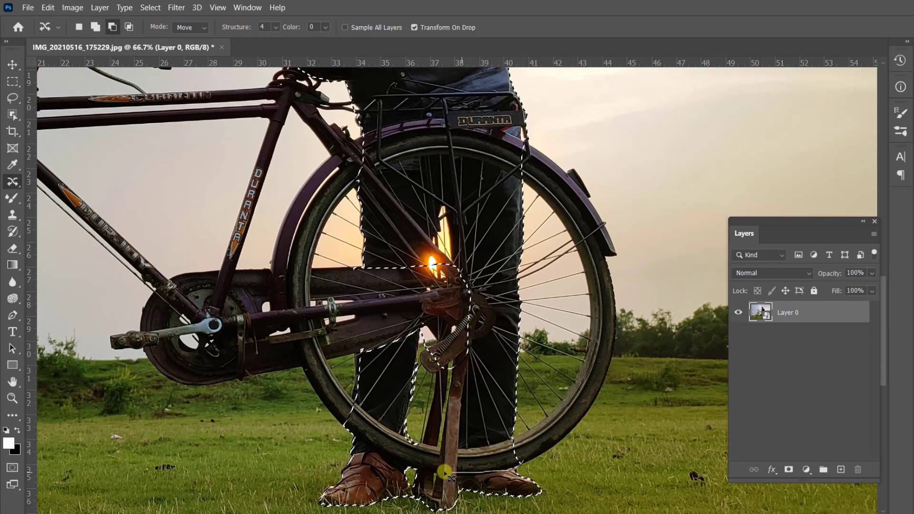
pyautogui.moveTo(444, 473)
pyautogui.mouseDown()
pyautogui.moveTo(386, 453)
pyautogui.moveTo(349, 420)
pyautogui.moveTo(362, 413)
pyautogui.moveTo(427, 445)
pyautogui.moveTo(521, 438)
pyautogui.mouseUp()
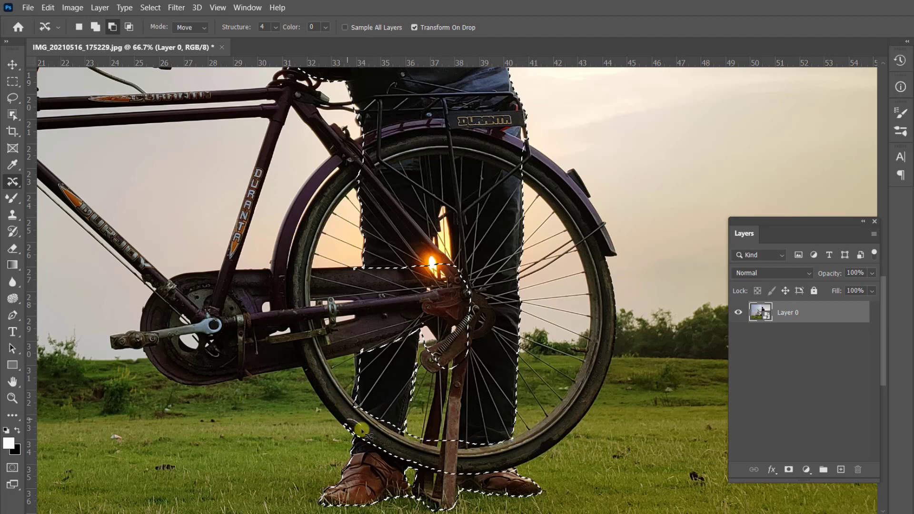
# - Add the loose hair strands along the top and both sides of the man's head to the selection
pyautogui.scroll(3, 472, 409)
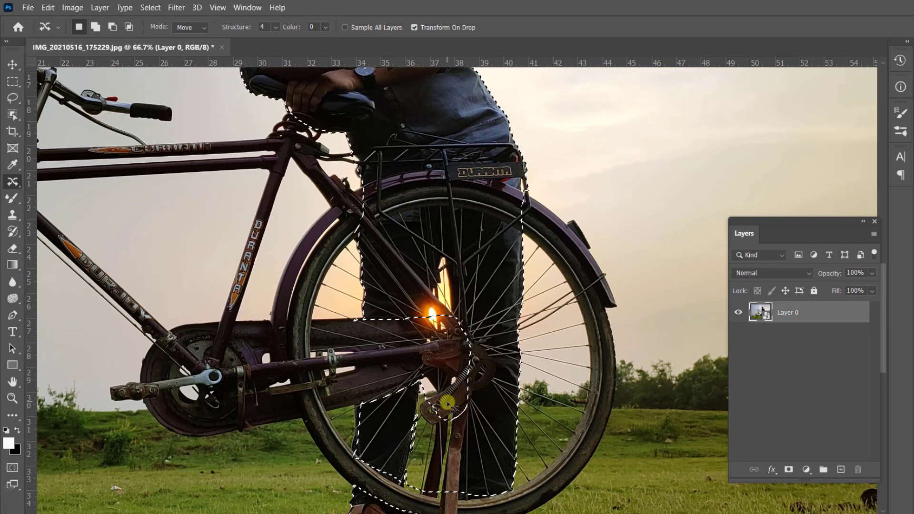
pyautogui.scroll(5, 448, 404)
pyautogui.scroll(2, 422, 306)
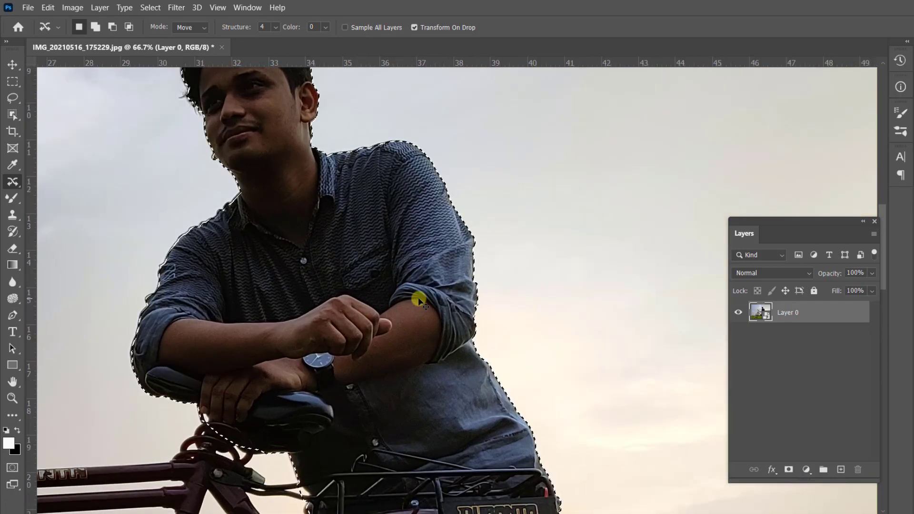
pyautogui.hotkey('ctrl', '+')
pyautogui.moveTo(335, 237); pyautogui.dragTo(524, 375)
pyautogui.moveTo(380, 212); pyautogui.dragTo(508, 376)
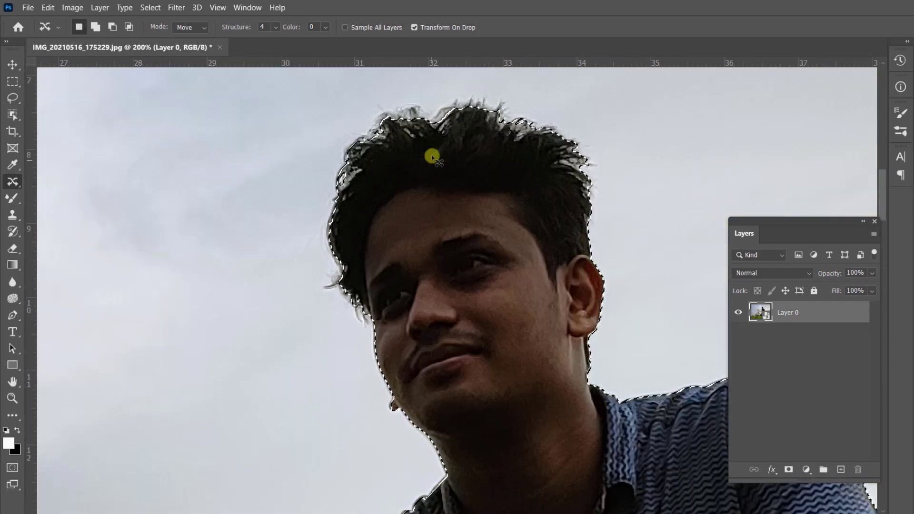
pyautogui.moveTo(433, 156)
pyautogui.mouseDown()
pyautogui.moveTo(449, 143)
pyautogui.moveTo(425, 105)
pyautogui.mouseUp()
pyautogui.moveTo(363, 131)
pyautogui.mouseDown()
pyautogui.moveTo(337, 194)
pyautogui.moveTo(422, 175)
pyautogui.moveTo(457, 129)
pyautogui.moveTo(395, 108)
pyautogui.mouseUp()
pyautogui.hotkey('ctrl', 'z')
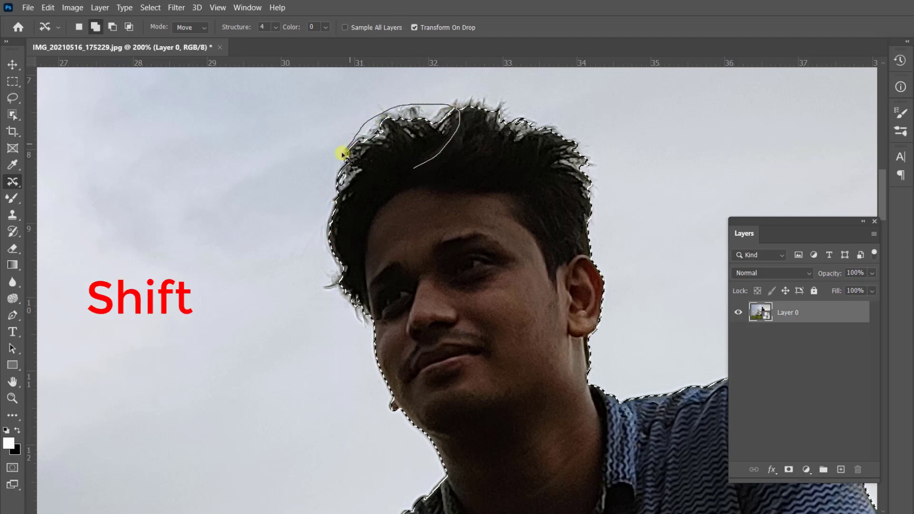
pyautogui.moveTo(342, 154); pyautogui.dragTo(409, 171)
pyautogui.moveTo(486, 145)
pyautogui.mouseDown()
pyautogui.moveTo(490, 101)
pyautogui.moveTo(454, 100)
pyautogui.moveTo(440, 122)
pyautogui.moveTo(539, 126)
pyautogui.moveTo(502, 106)
pyautogui.moveTo(582, 190)
pyautogui.moveTo(593, 170)
pyautogui.mouseUp()
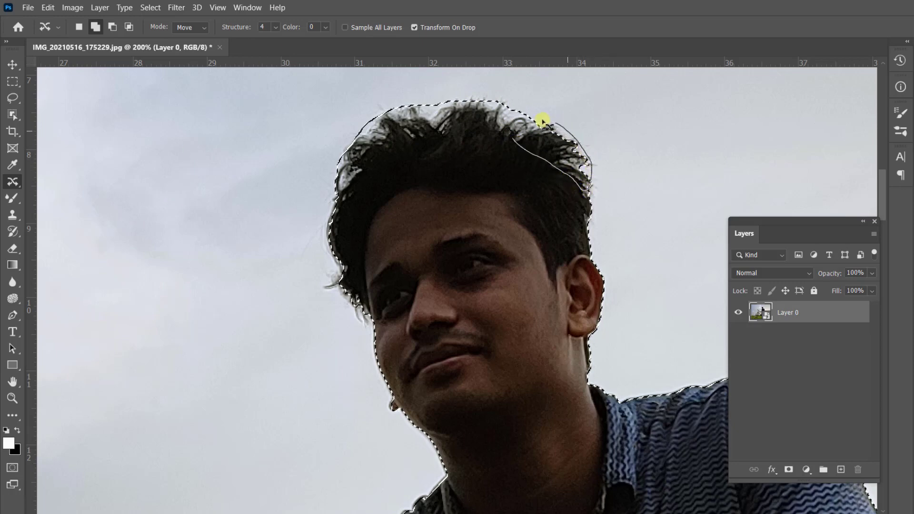
pyautogui.moveTo(542, 120); pyautogui.dragTo(513, 138)
pyautogui.moveTo(370, 173)
pyautogui.mouseDown()
pyautogui.moveTo(336, 225)
pyautogui.moveTo(342, 192)
pyautogui.moveTo(351, 280)
pyautogui.moveTo(343, 292)
pyautogui.moveTo(359, 245)
pyautogui.mouseUp()
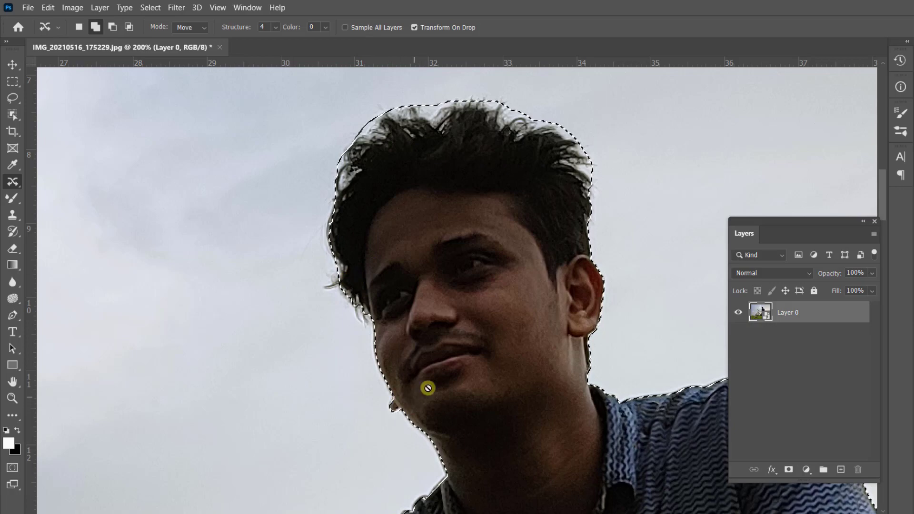
# - Copy the selected man from Layer 0 onto a new layer
pyautogui.hotkey('ctrl', '-')
pyautogui.hotkey('ctrl', '-')
pyautogui.hotkey('ctrl', '-')
pyautogui.hotkey('ctrl', '-')
pyautogui.hotkey('ctrl', '-')
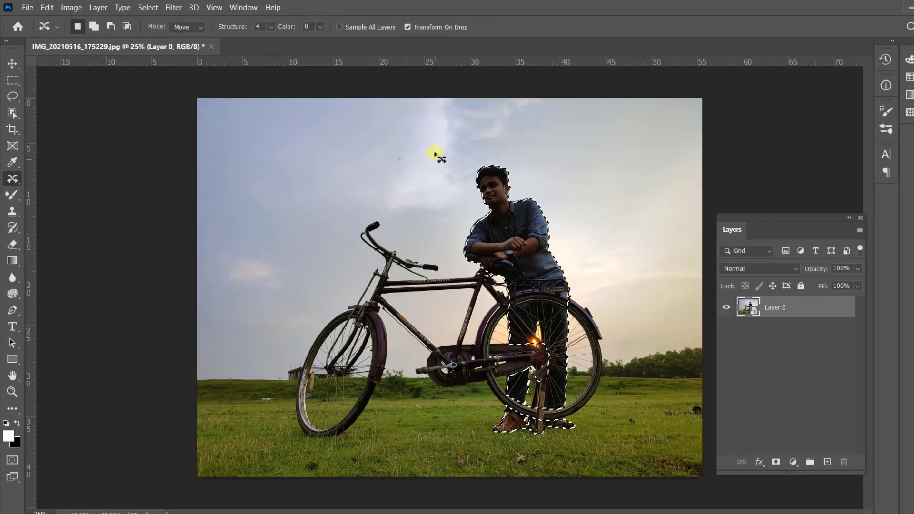
pyautogui.rightClick(442, 157)
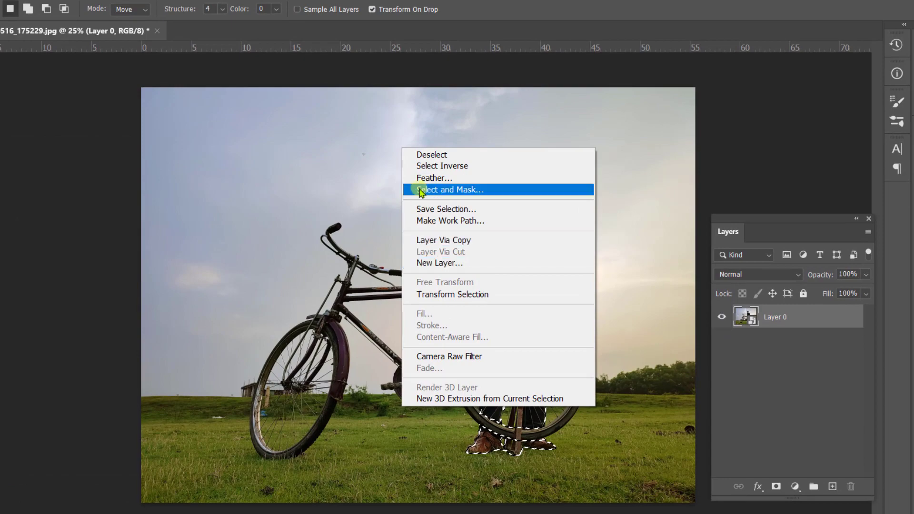
pyautogui.click(435, 174)
pyautogui.click(456, 134)
pyautogui.rightClick(414, 138)
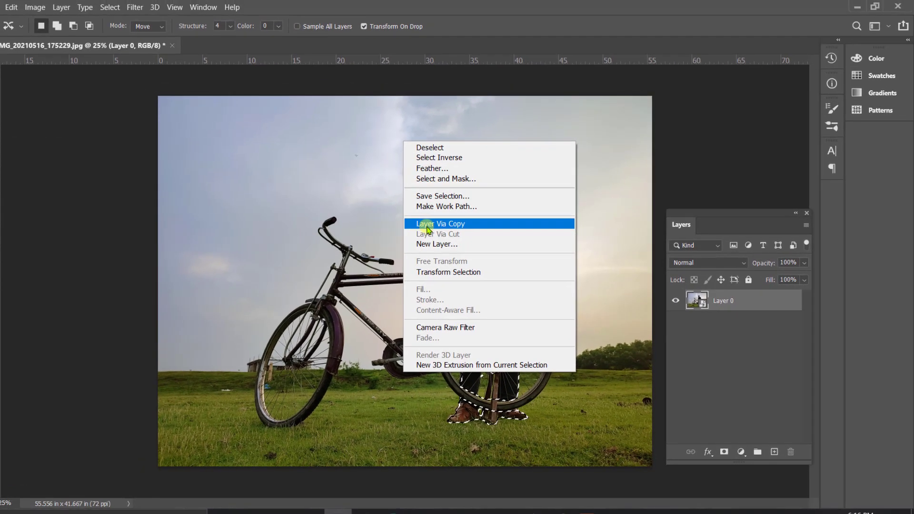
pyautogui.click(427, 230)
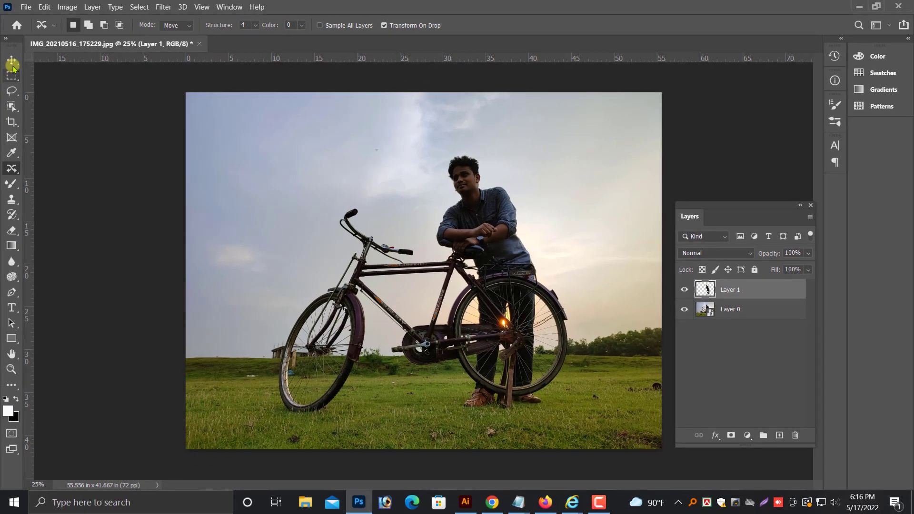
# - Select Layer 0 and open it in the Camera Raw Filter with the Basic adjustments expanded
pyautogui.press('v')
pyautogui.rightClick(294, 150)
pyautogui.click(332, 150)
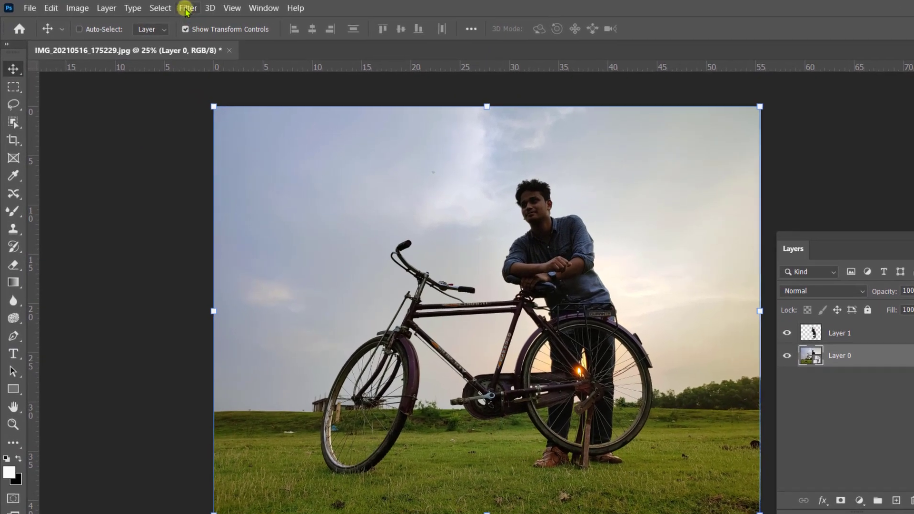
pyautogui.click(164, 7)
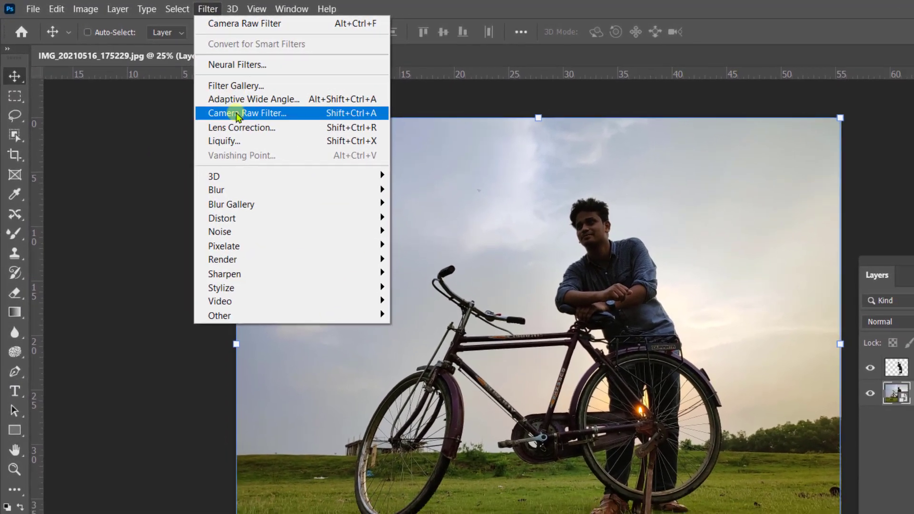
pyautogui.click(239, 115)
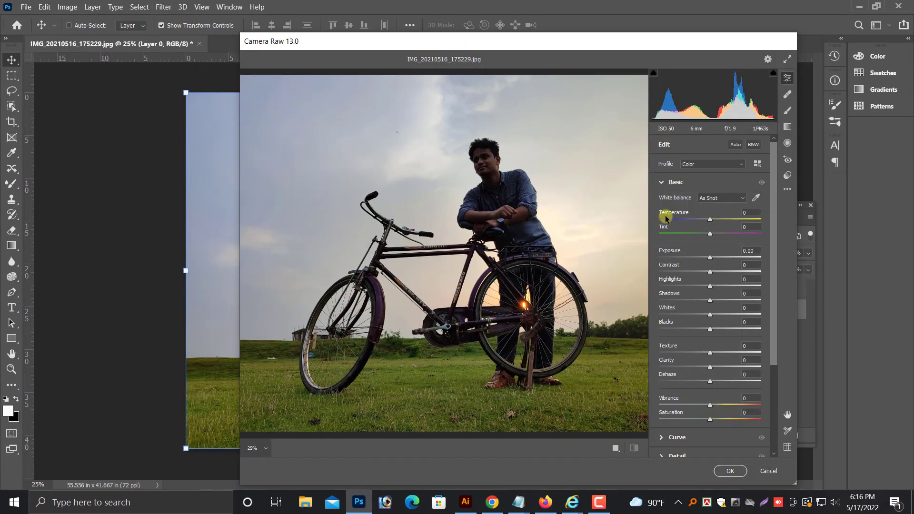
pyautogui.click(669, 182)
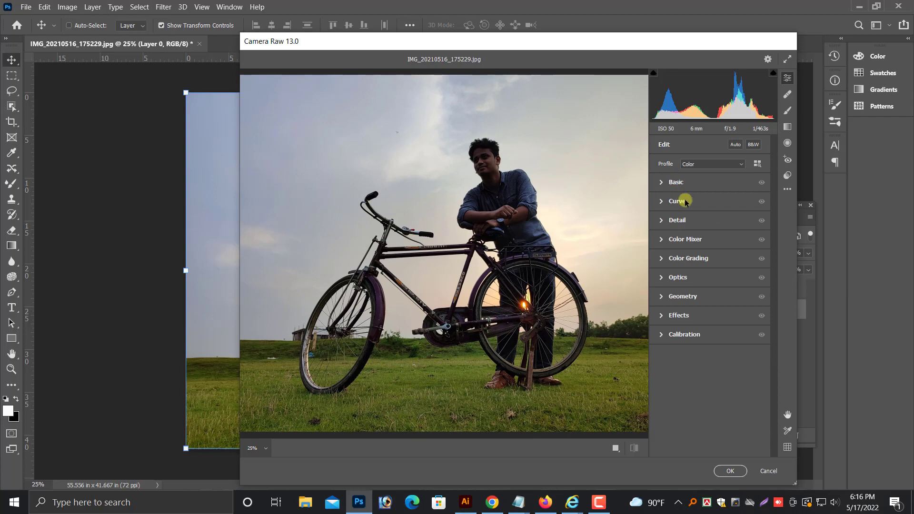
pyautogui.click(677, 182)
# - Set Temperature to +7, Exposure to +0.05, Highlights to -40, Shadows to +7 and Vibrance to +22
pyautogui.moveTo(710, 222); pyautogui.dragTo(715, 222)
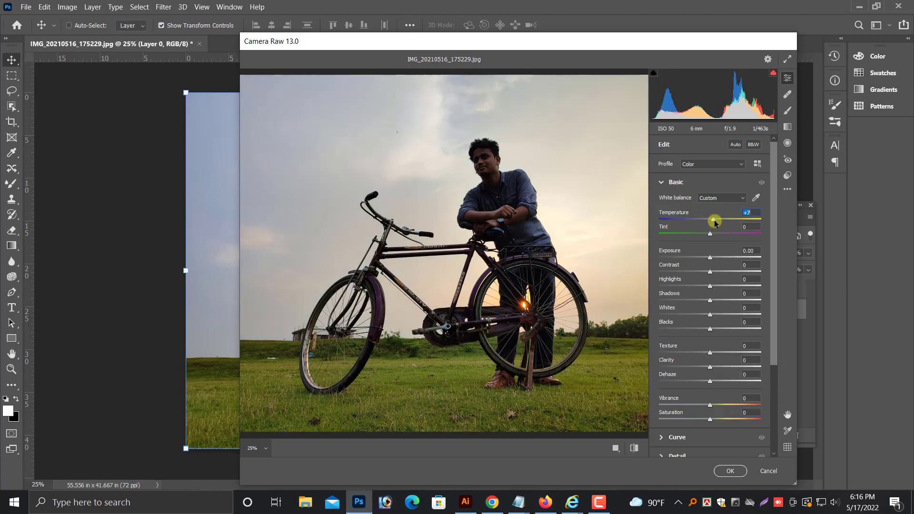
pyautogui.moveTo(709, 259); pyautogui.dragTo(713, 303)
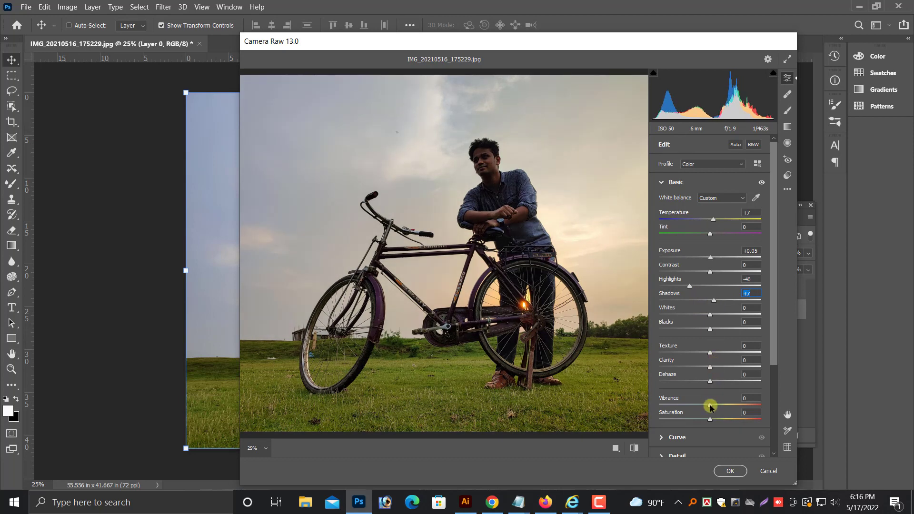
pyautogui.moveTo(711, 408); pyautogui.dragTo(722, 410)
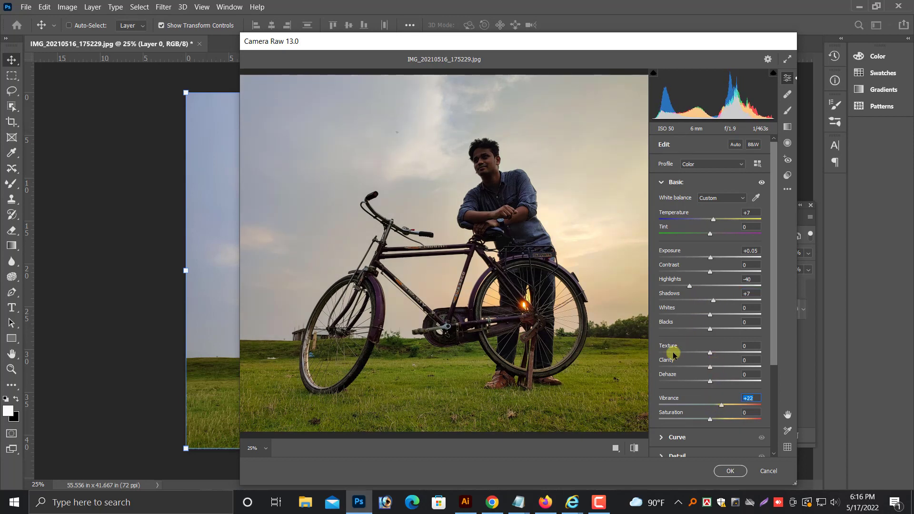
# - Set Shadows to -21, Whites to -23, Blacks to -10, Vibrance to +75 and Temperature to +6
pyautogui.moveTo(708, 302); pyautogui.dragTo(697, 315)
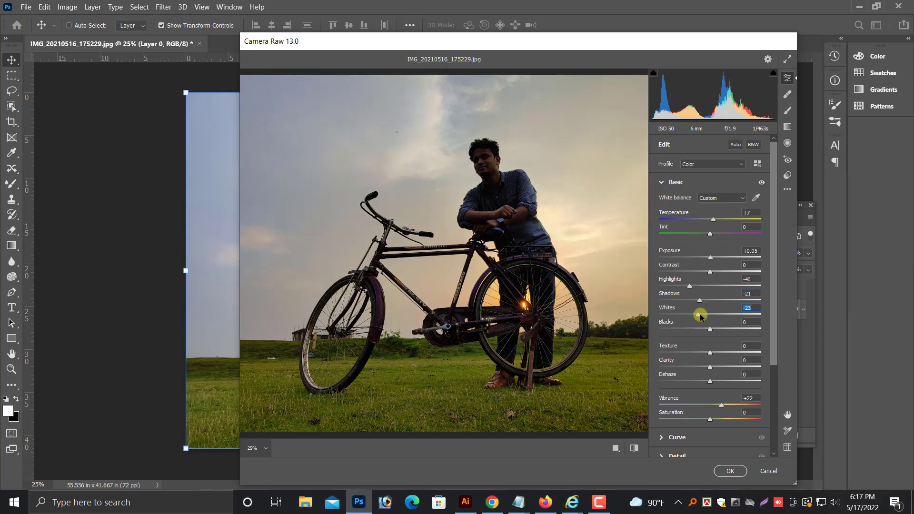
pyautogui.click(705, 329)
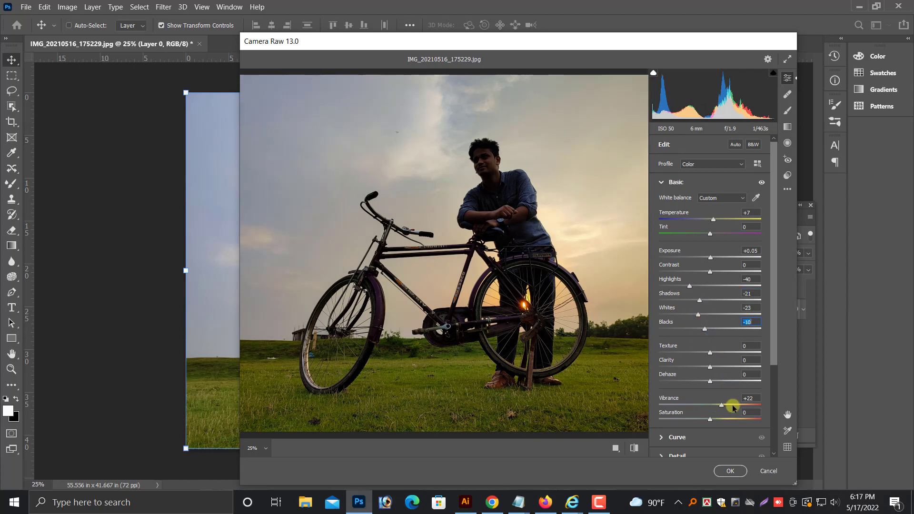
pyautogui.moveTo(733, 407); pyautogui.dragTo(758, 406)
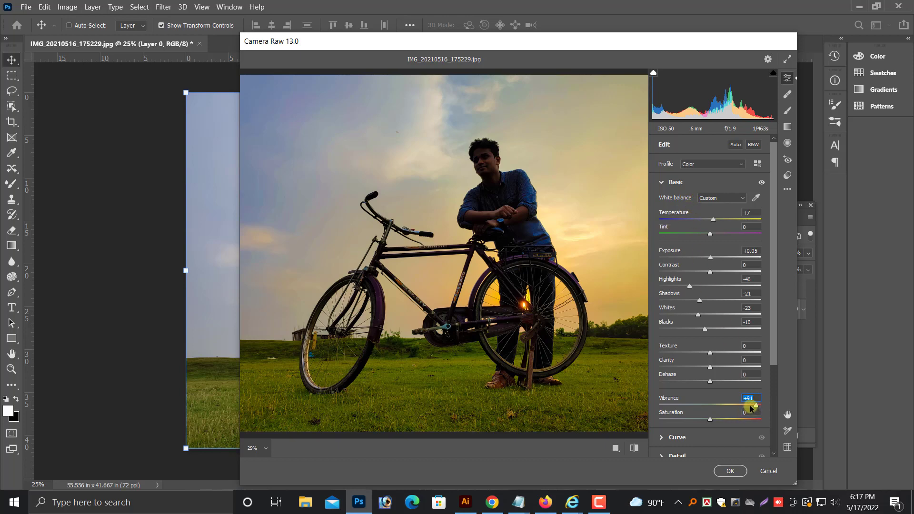
pyautogui.moveTo(752, 408); pyautogui.dragTo(750, 408)
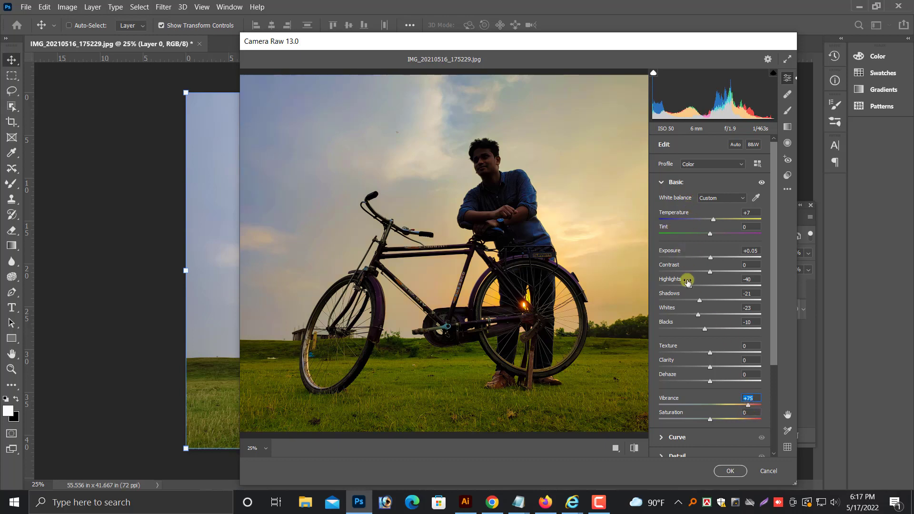
pyautogui.scroll(-3, 687, 281)
pyautogui.scroll(3, 700, 262)
pyautogui.moveTo(694, 220); pyautogui.dragTo(713, 221)
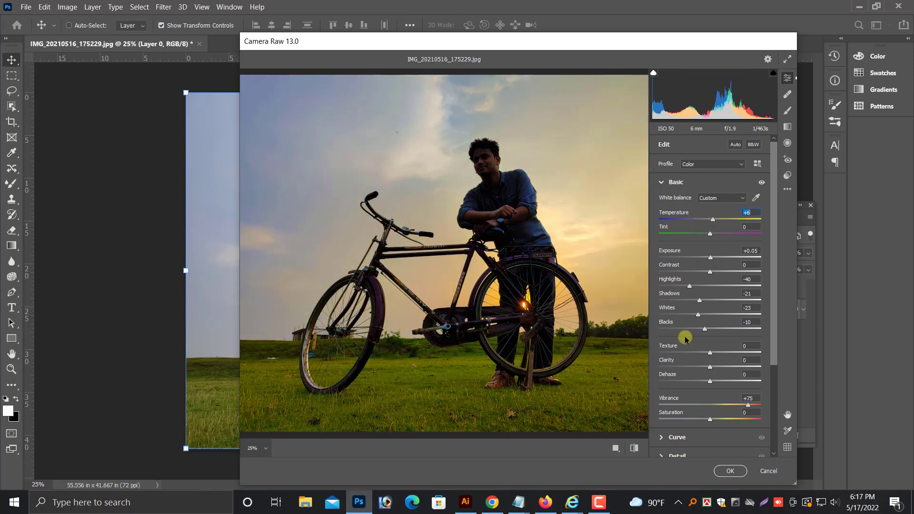
# - In the Color Mixer, set the Hue of Greens to +28, Yellows to +21 and Oranges to +21
pyautogui.scroll(-3, 686, 339)
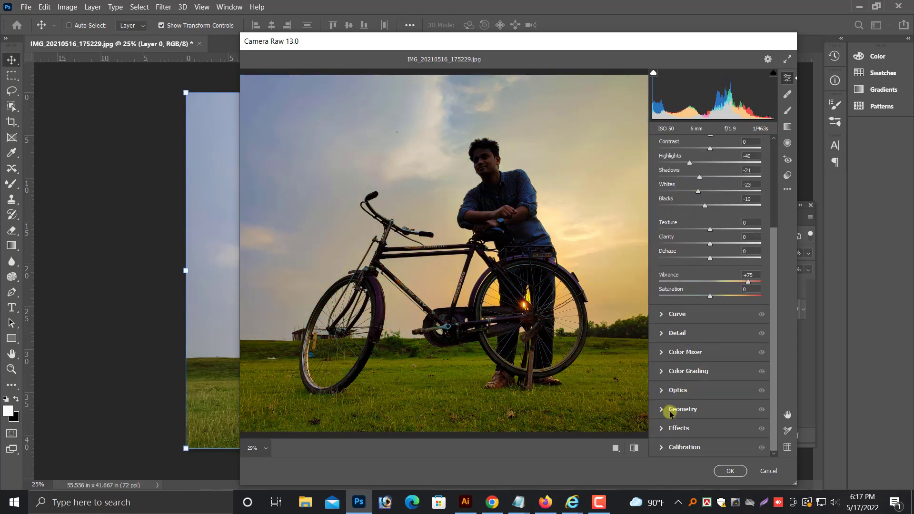
pyautogui.click(686, 353)
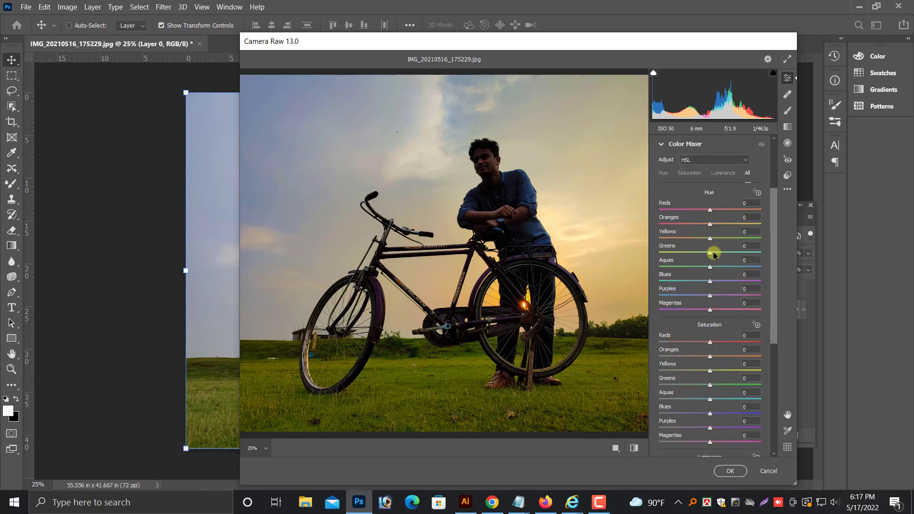
pyautogui.moveTo(722, 254)
pyautogui.mouseDown()
pyautogui.moveTo(733, 253)
pyautogui.moveTo(719, 254)
pyautogui.moveTo(715, 239)
pyautogui.moveTo(724, 240)
pyautogui.mouseUp()
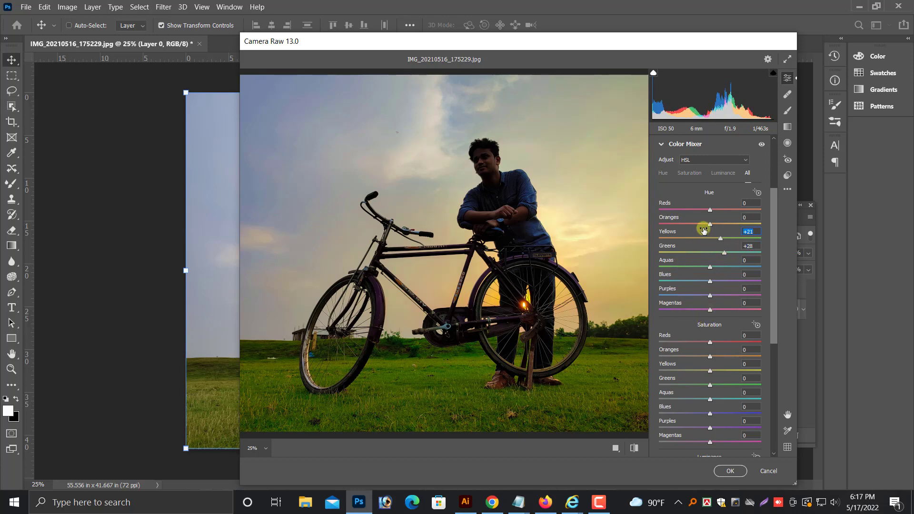
pyautogui.moveTo(718, 226); pyautogui.dragTo(700, 227)
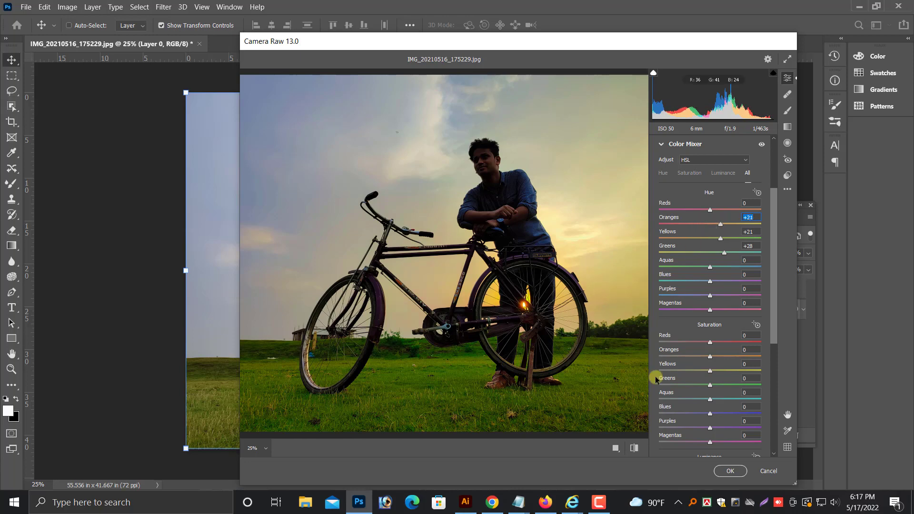
# - Set the Color Mixer Saturation to Yellows +19 and Greens +32, and the Luminance to Greens +27 and Yellows +36
pyautogui.moveTo(710, 372); pyautogui.dragTo(727, 389)
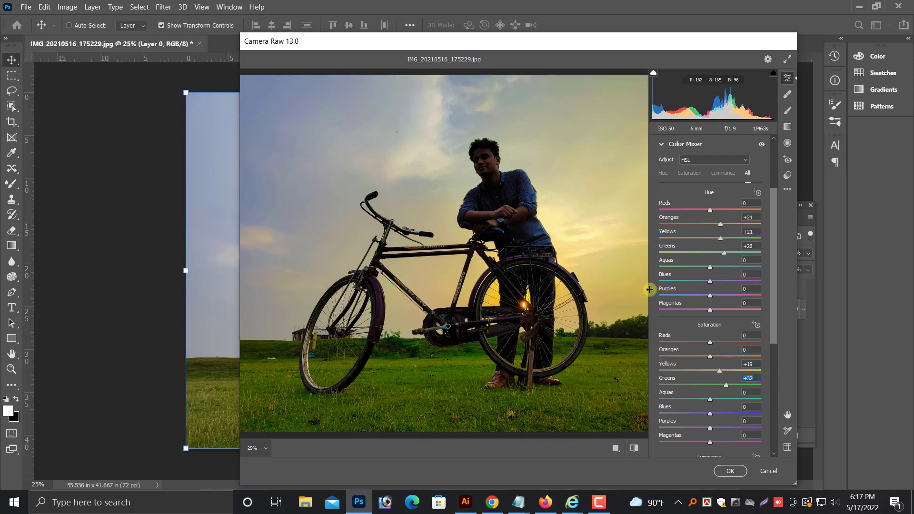
pyautogui.scroll(-3, 713, 403)
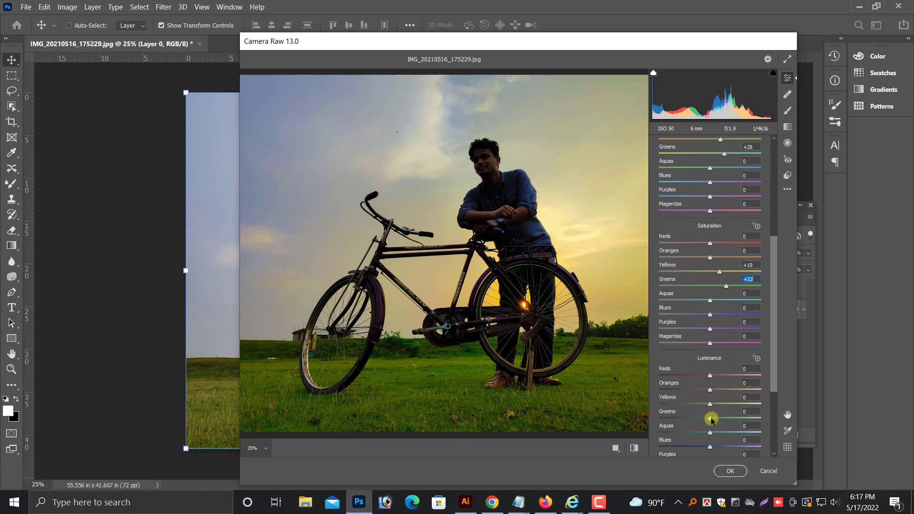
pyautogui.moveTo(717, 421); pyautogui.dragTo(729, 404)
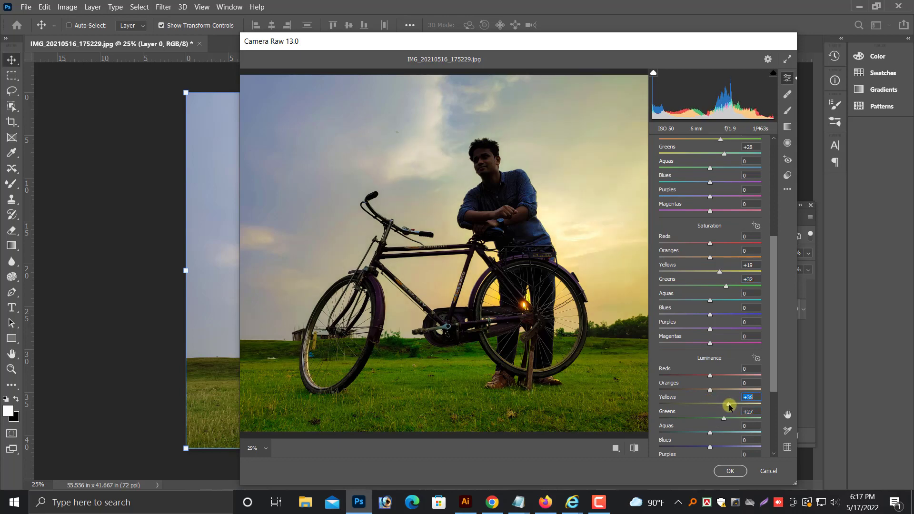
# - Add a slight dark vignette by setting Vignetting to -7 in the Effects adjustments
pyautogui.scroll(-3, 674, 406)
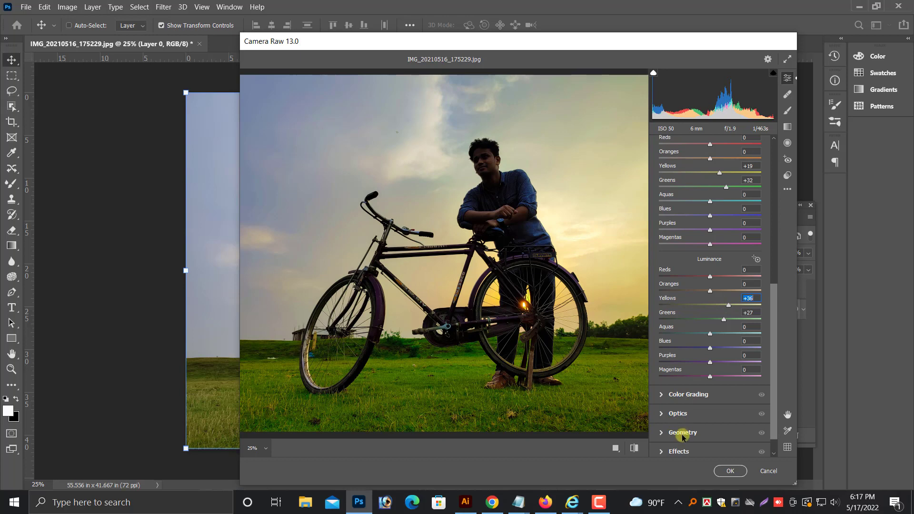
pyautogui.click(682, 434)
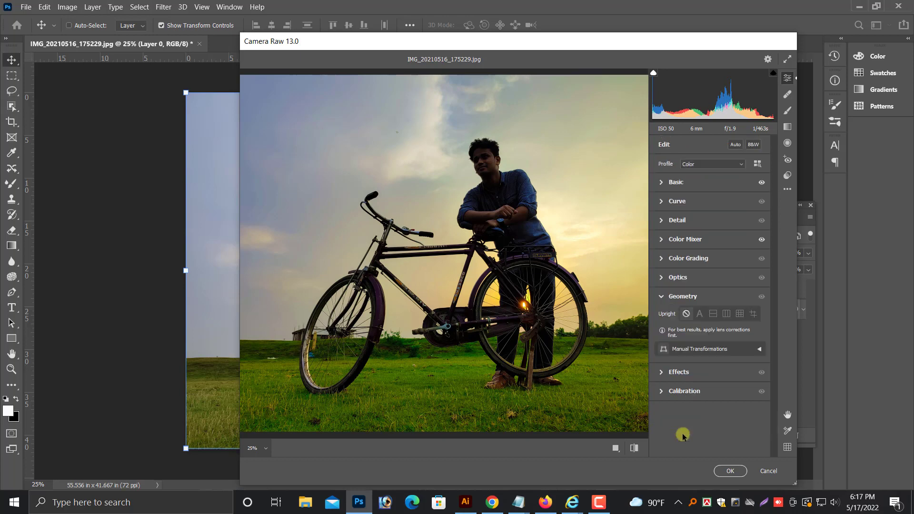
pyautogui.click(676, 372)
pyautogui.moveTo(705, 360); pyautogui.dragTo(707, 358)
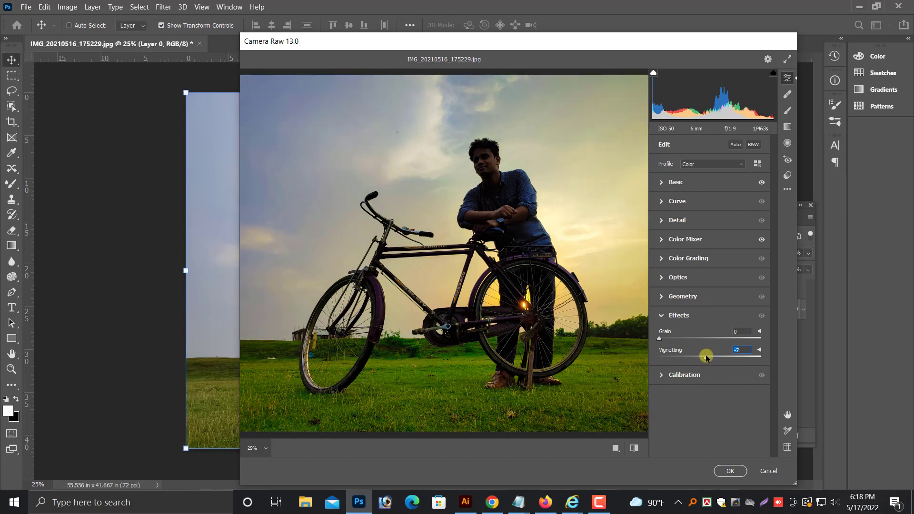
# - In the Color Mixer, set the Blues Hue to +1 and the Blues Saturation to +2
pyautogui.click(692, 239)
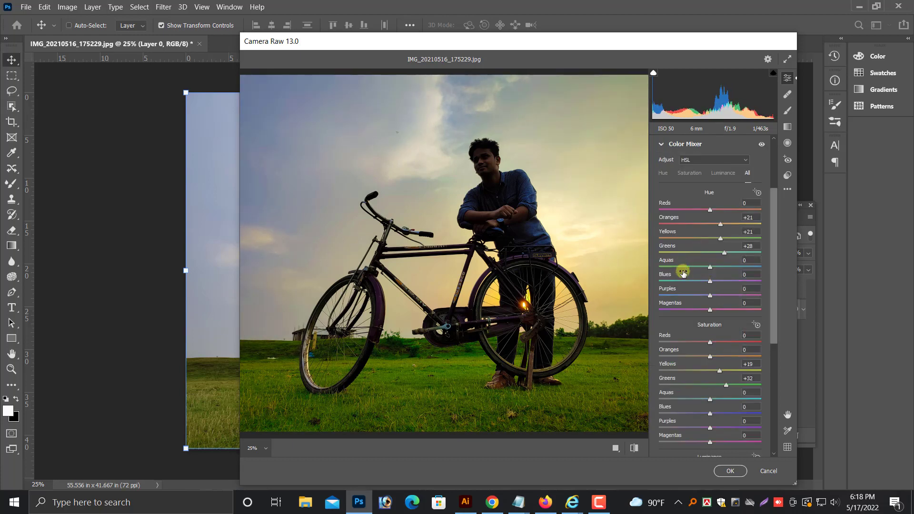
pyautogui.moveTo(693, 282)
pyautogui.mouseDown()
pyautogui.moveTo(676, 281)
pyautogui.moveTo(710, 281)
pyautogui.moveTo(695, 285)
pyautogui.moveTo(702, 290)
pyautogui.mouseUp()
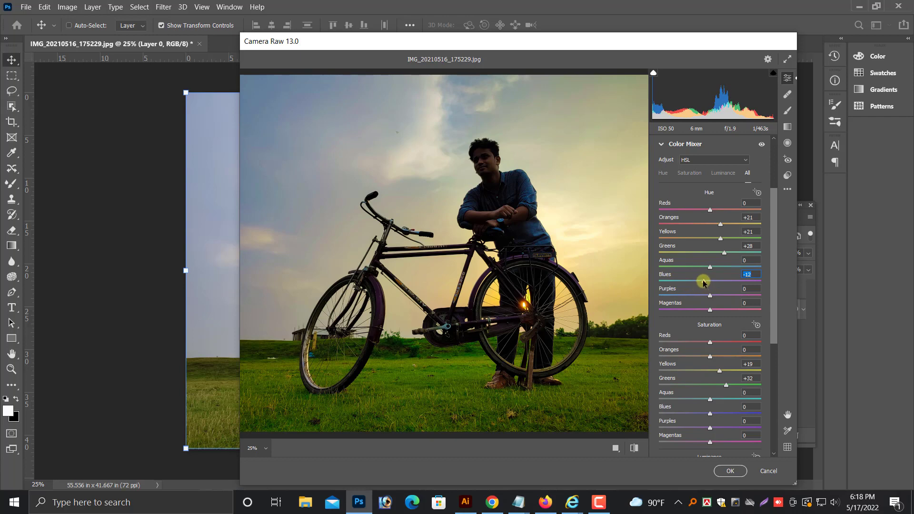
pyautogui.scroll(-3, 705, 378)
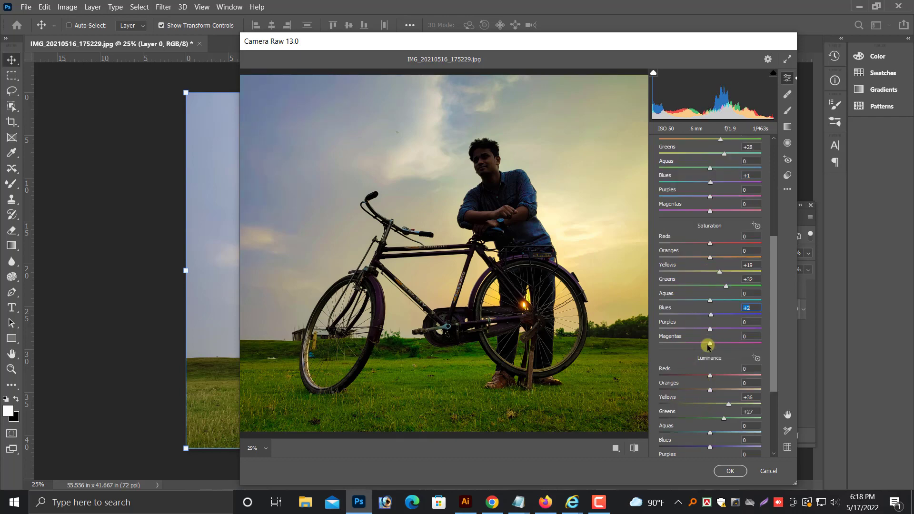
# - Set the Color Grading Highlights Hue to 74 and apply the Camera Raw Filter to Layer 0
pyautogui.scroll(-3, 696, 359)
pyautogui.scroll(-1, 690, 366)
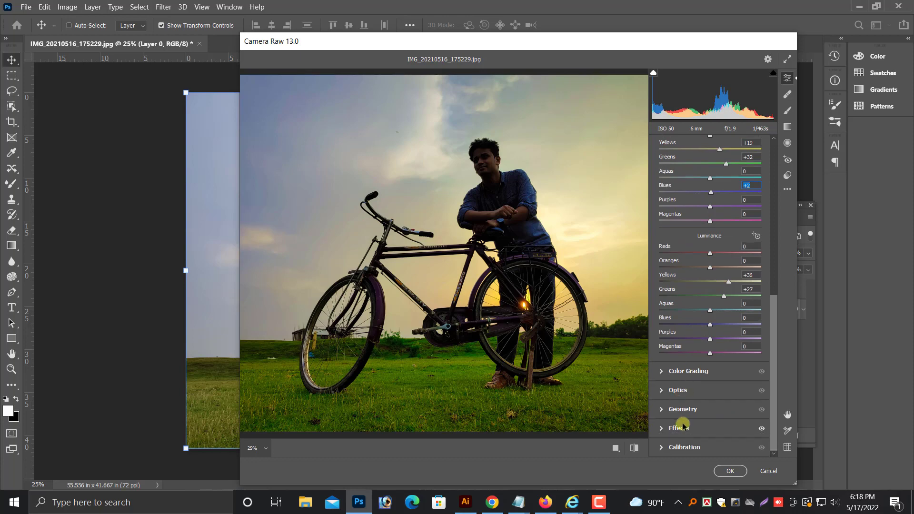
pyautogui.click(690, 372)
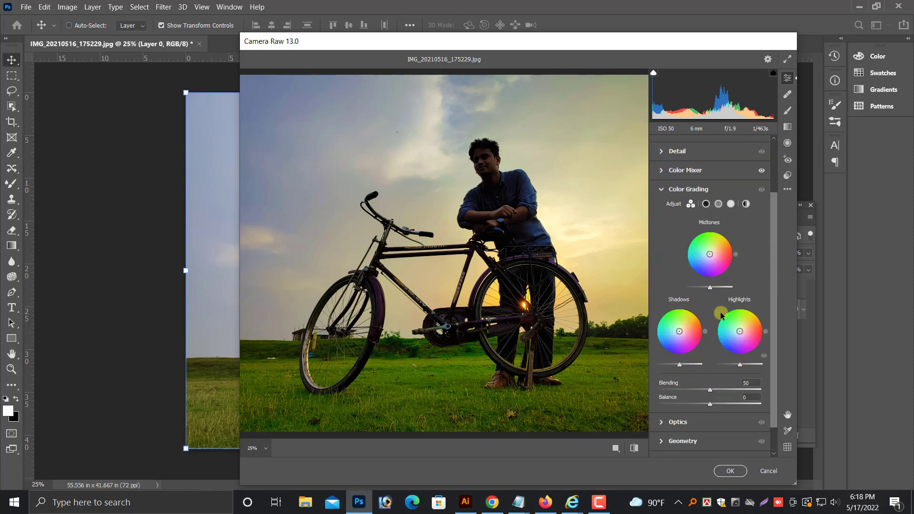
pyautogui.click(731, 205)
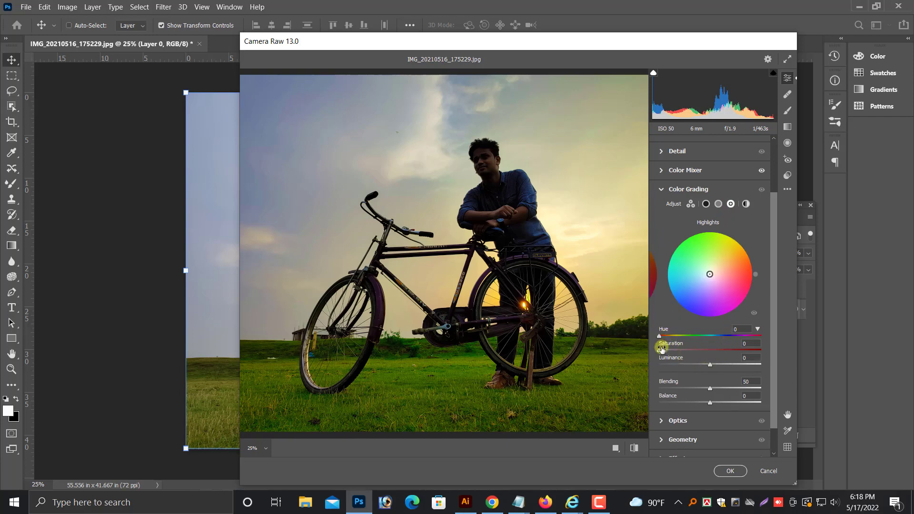
pyautogui.moveTo(663, 337)
pyautogui.mouseDown()
pyautogui.moveTo(677, 351)
pyautogui.moveTo(665, 352)
pyautogui.mouseUp()
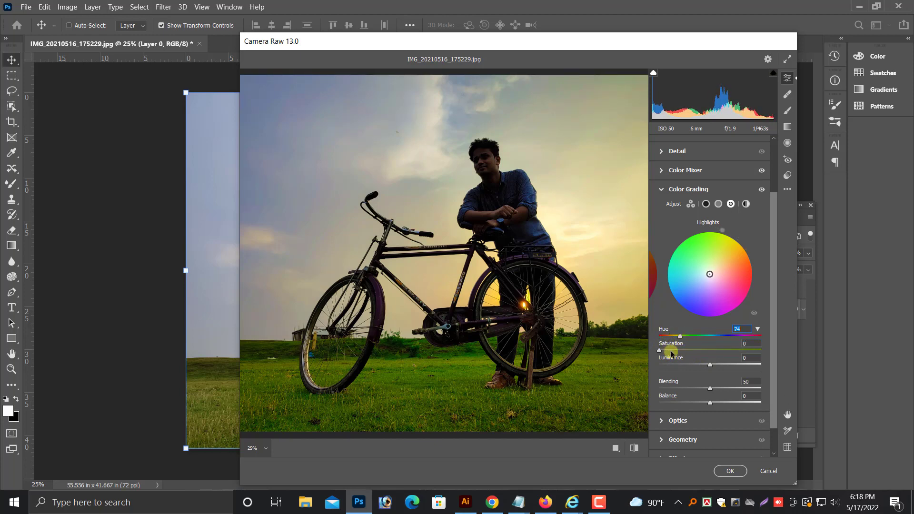
pyautogui.click(727, 470)
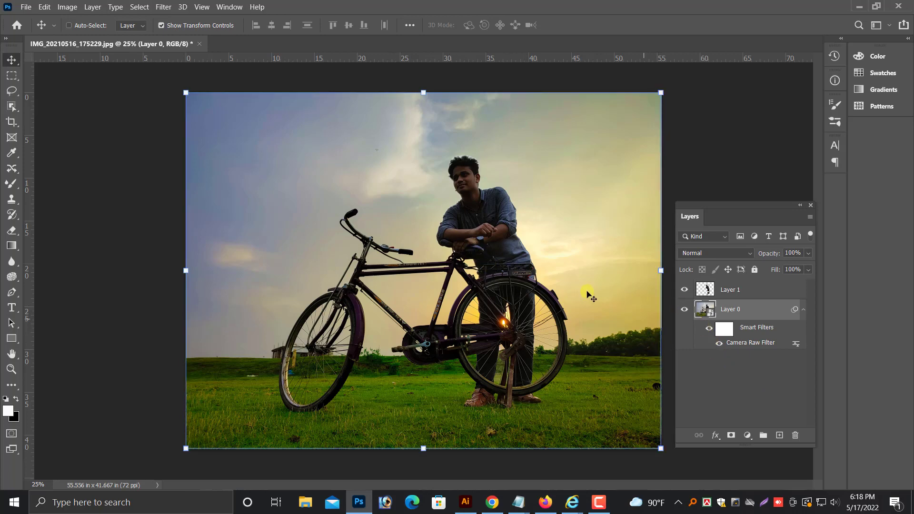
# - Select Layer 1 with the cut-out man and convert it to a Smart Object
pyautogui.click(714, 293)
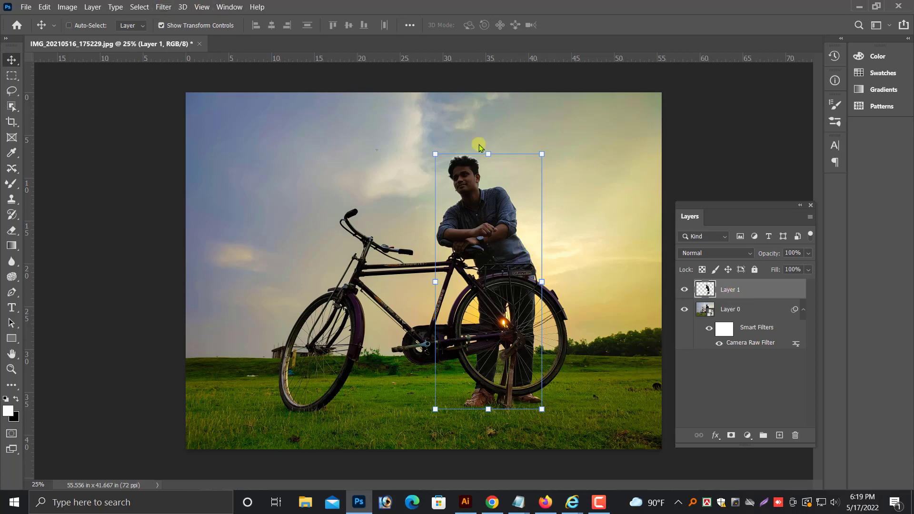
pyautogui.rightClick(738, 295)
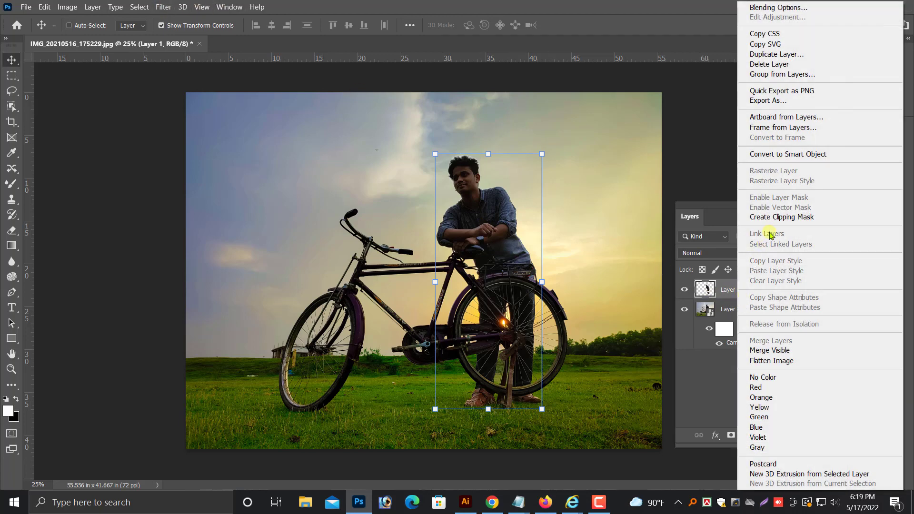
pyautogui.click(791, 155)
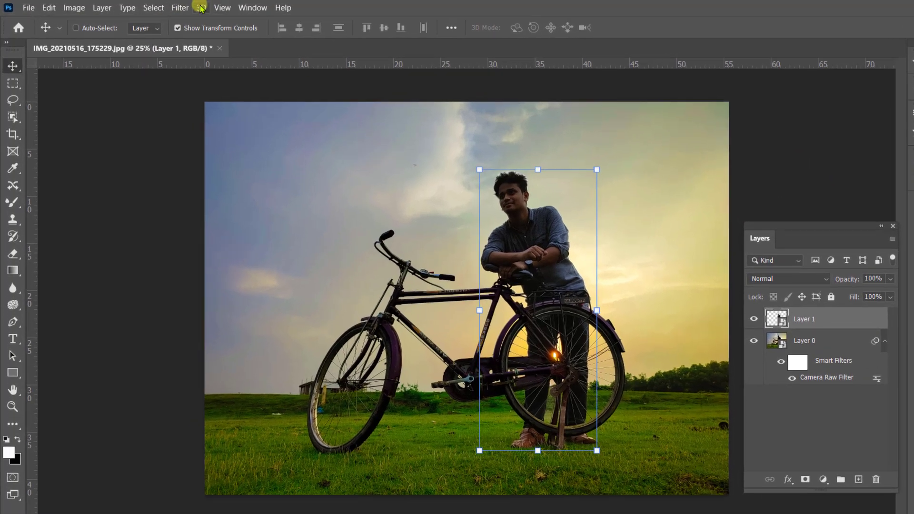
# - Open Layer 1 in the Camera Raw Filter with the Basic adjustments expanded
pyautogui.click(163, 7)
pyautogui.click(210, 101)
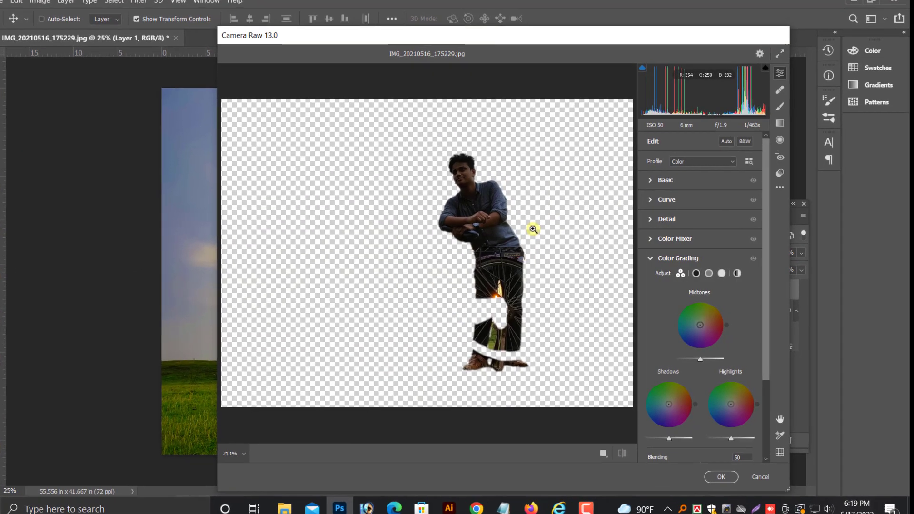
pyautogui.click(534, 231)
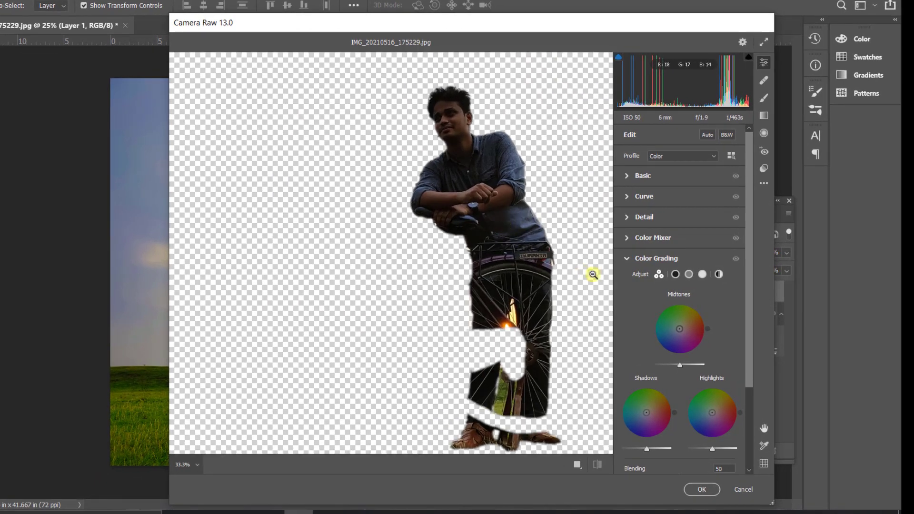
pyautogui.click(628, 176)
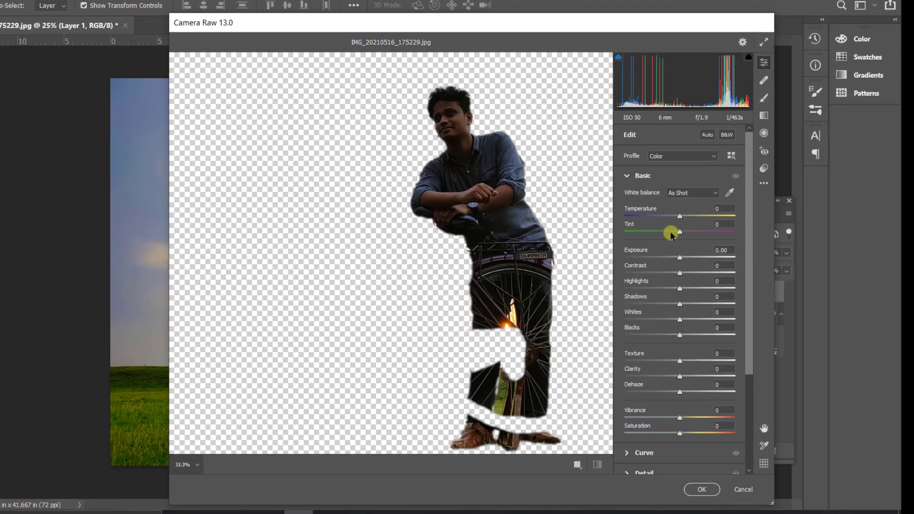
# - Set the man's Temperature to +5, Exposure to +0.15, Contrast to +4, Highlights to -46 and Shadows to +78
pyautogui.moveTo(680, 217); pyautogui.dragTo(683, 214)
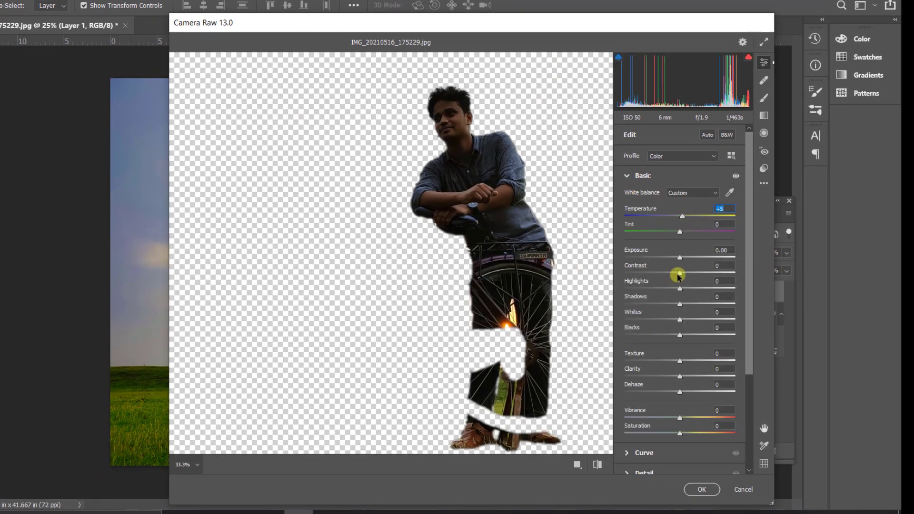
pyautogui.moveTo(681, 276); pyautogui.dragTo(708, 309)
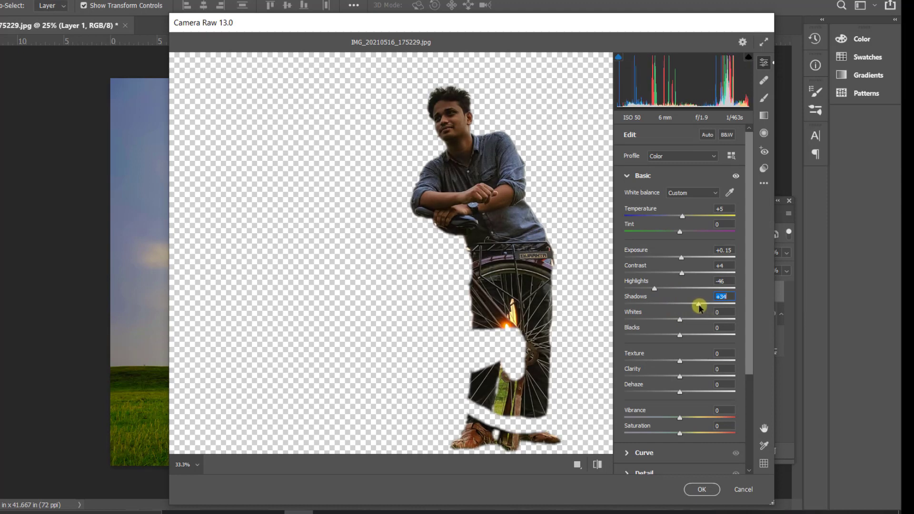
pyautogui.moveTo(708, 309); pyautogui.dragTo(732, 309)
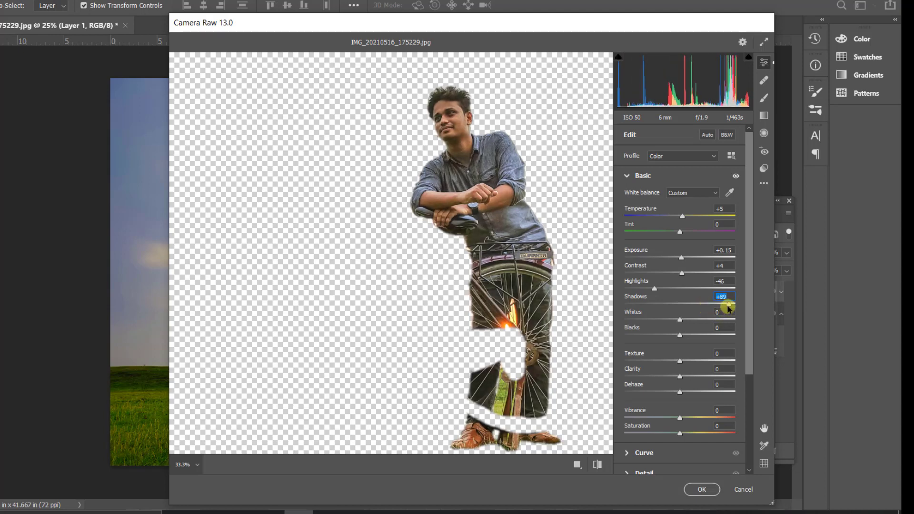
pyautogui.moveTo(728, 309); pyautogui.dragTo(723, 305)
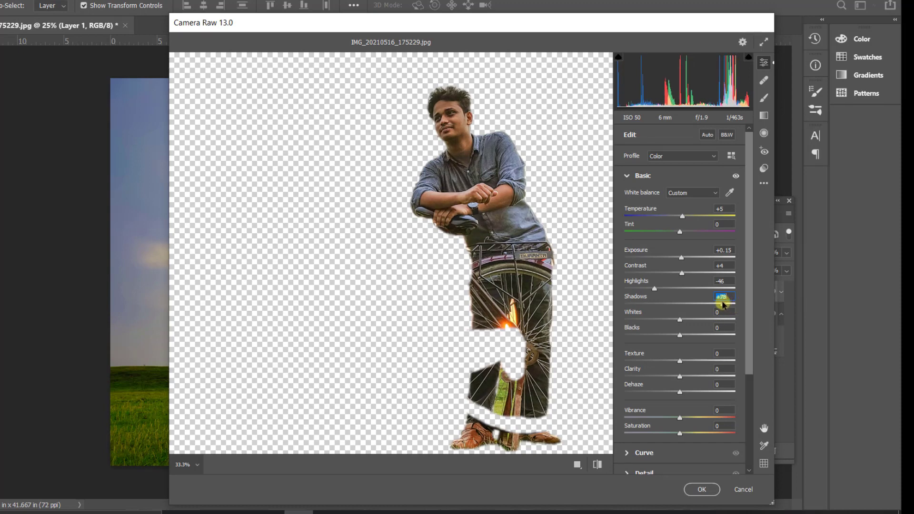
# - Set the man's Highlights to -11 and Temperature to -14, raise Vibrance slightly, and apply the Camera Raw Filter
pyautogui.moveTo(663, 288)
pyautogui.mouseDown()
pyautogui.moveTo(639, 290)
pyautogui.moveTo(674, 290)
pyautogui.mouseUp()
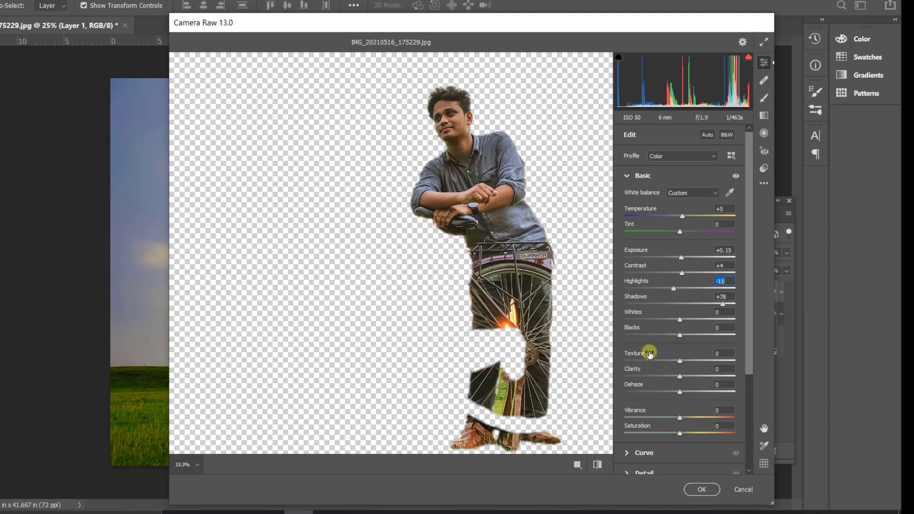
pyautogui.moveTo(679, 217); pyautogui.dragTo(671, 217)
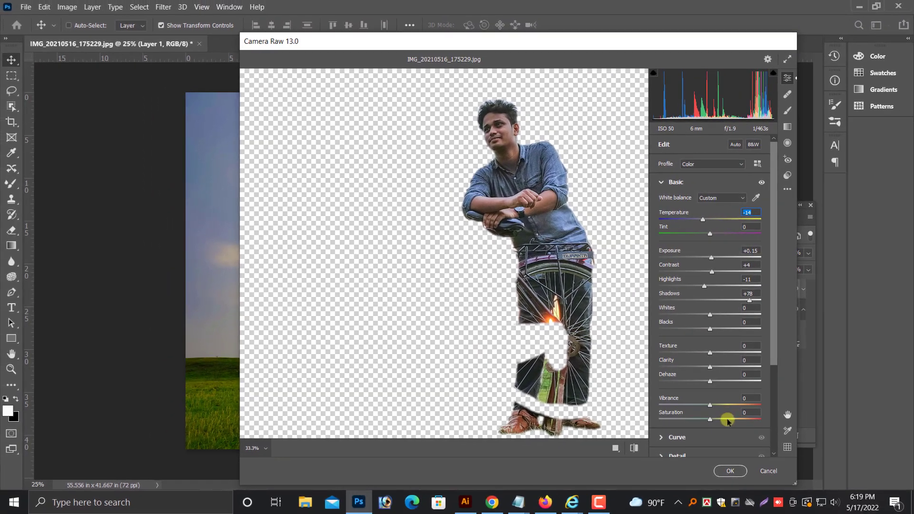
pyautogui.moveTo(681, 418); pyautogui.dragTo(691, 417)
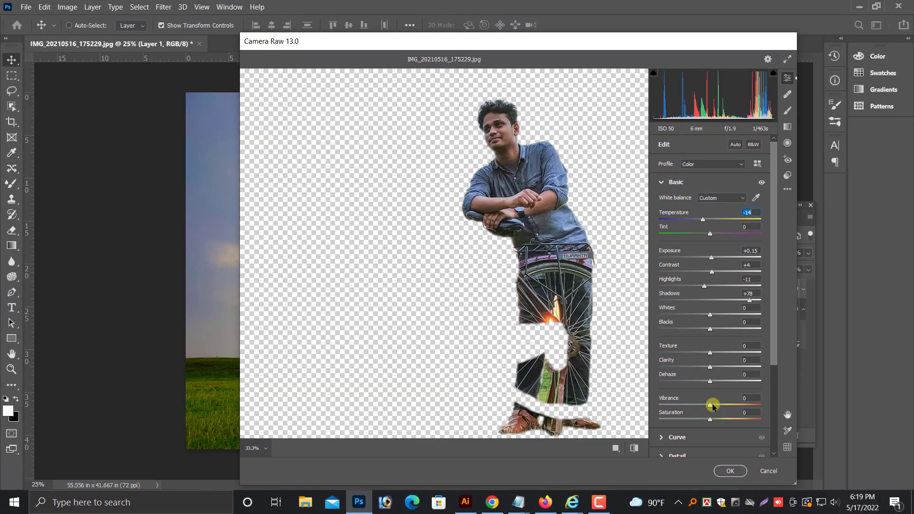
pyautogui.click(729, 472)
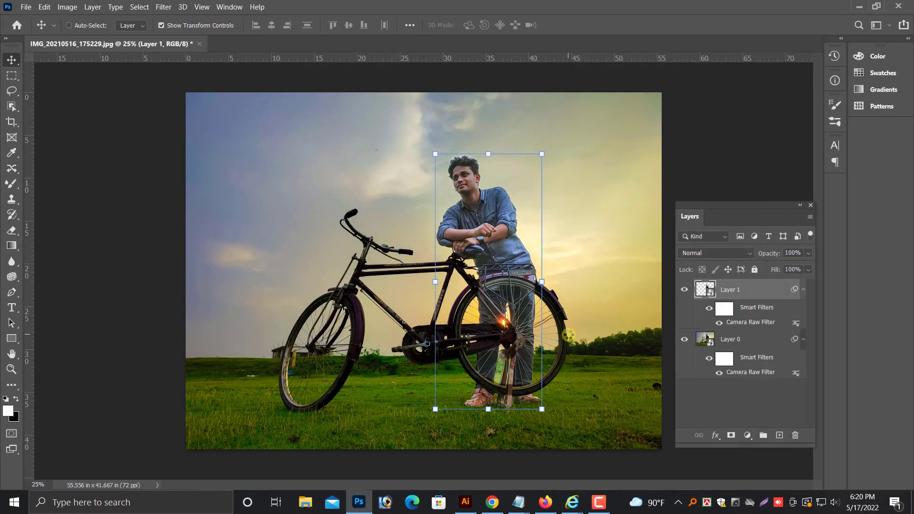
pyautogui.scroll(4, 570, 335)
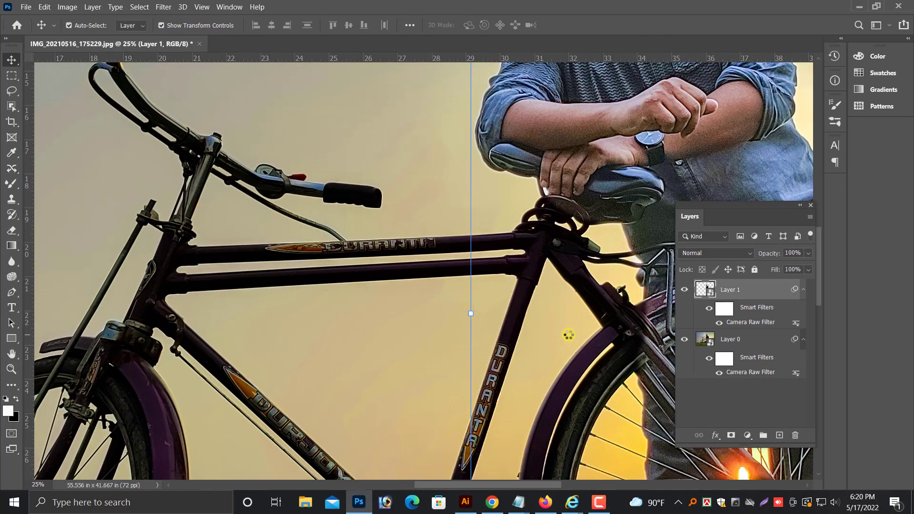
pyautogui.scroll(-1, 552, 269)
pyautogui.scroll(-1, 551, 267)
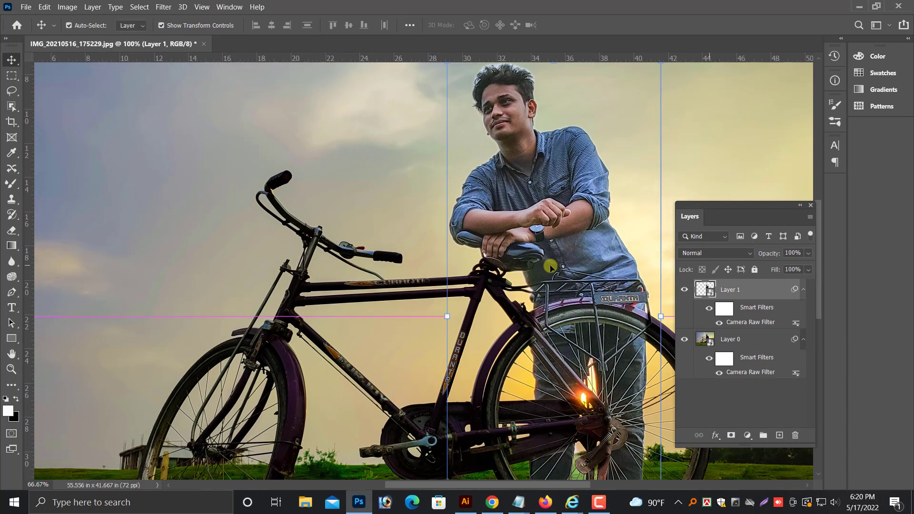
pyautogui.scroll(-1, 548, 169)
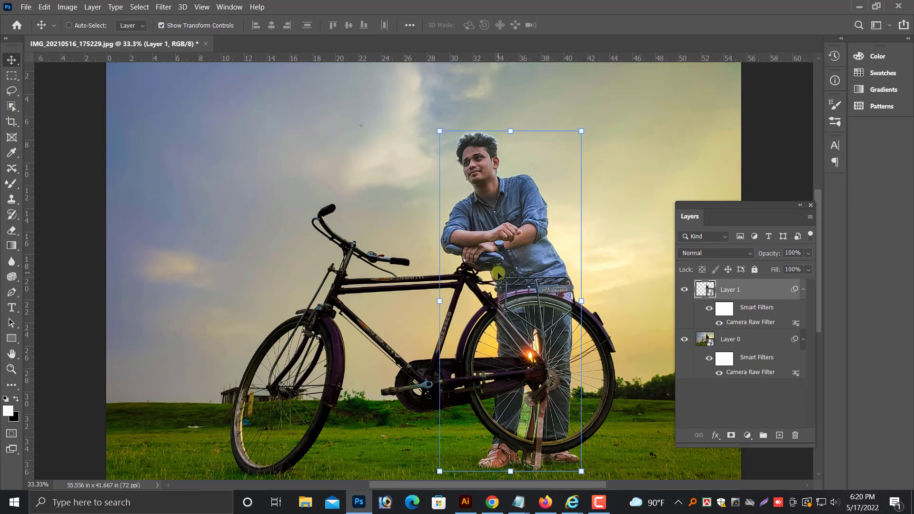
# - Examine the adjusted photo up close, from the bicycle frame and rear wheel to the man's face and upper body
pyautogui.press('ctrl')
pyautogui.hotkey('ctrl', '+')
pyautogui.hotkey('ctrl', '+')
pyautogui.hotkey('ctrl', '+')
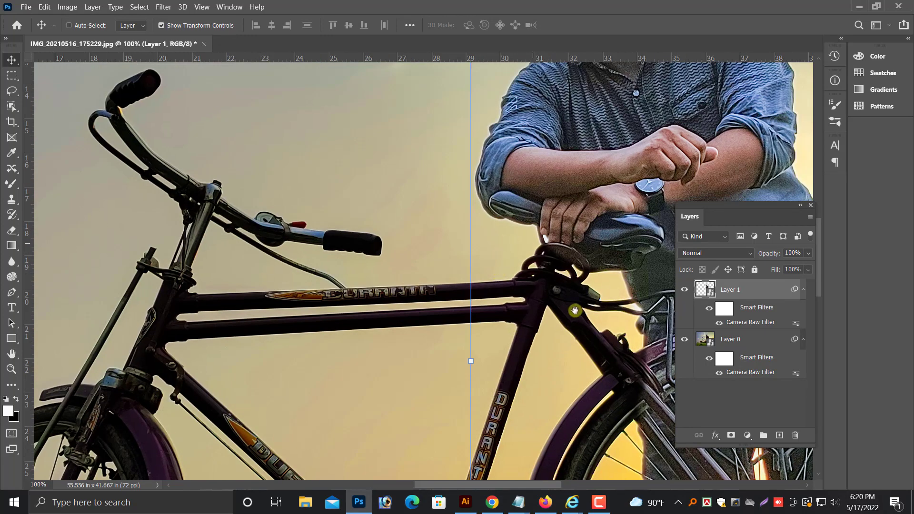
pyautogui.press('space')
pyautogui.moveTo(597, 312); pyautogui.dragTo(312, 303)
pyautogui.scroll(-5, 531, 355)
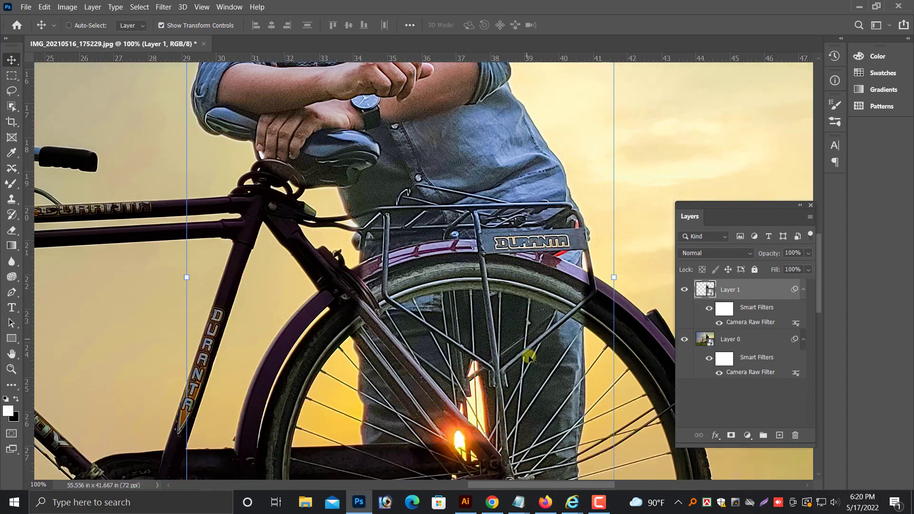
pyautogui.press('ctrl')
pyautogui.hotkey('ctrl', '-')
pyautogui.hotkey('ctrl', '-')
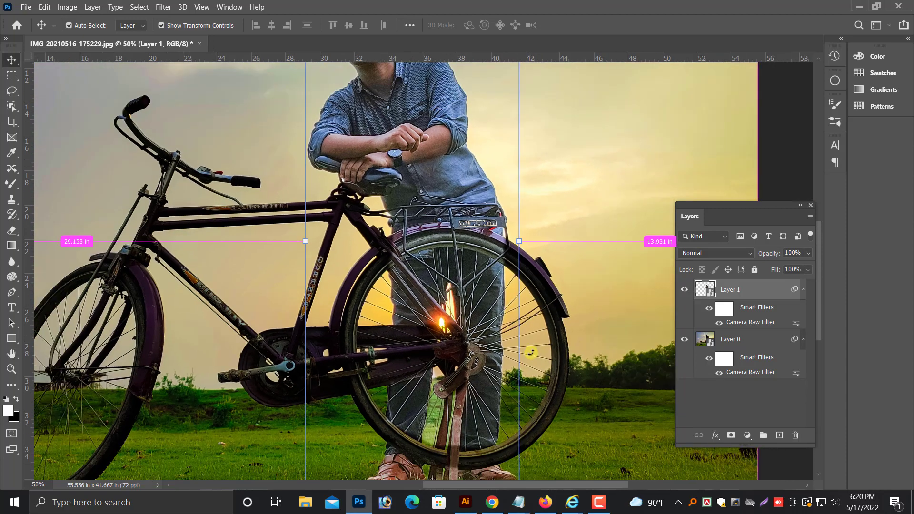
pyautogui.hotkey('ctrl', '-')
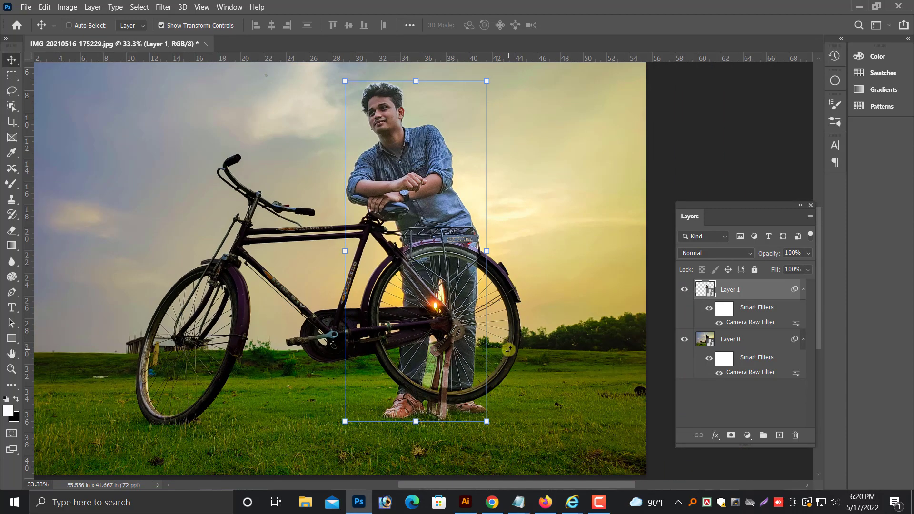
pyautogui.hotkey('ctrl', '+')
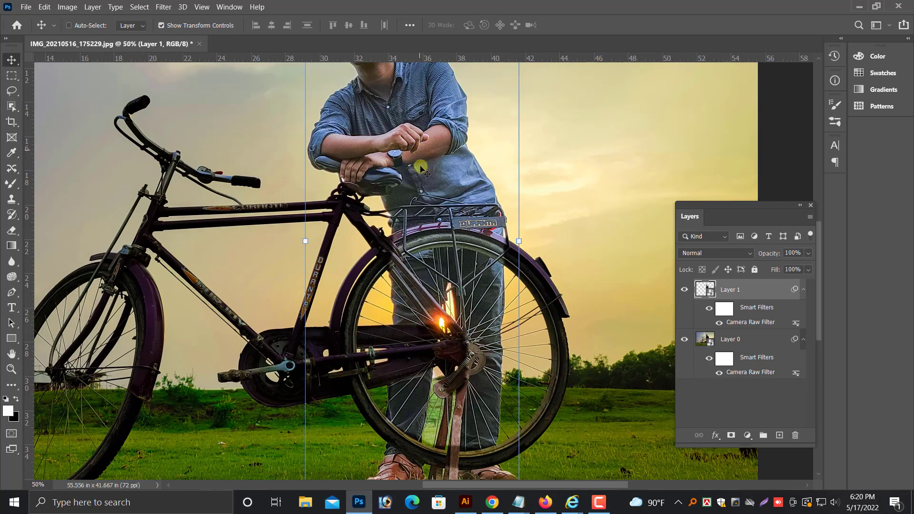
pyautogui.scroll(5, 417, 258)
pyautogui.hotkey('ctrl', '+')
pyautogui.scroll(3, 412, 276)
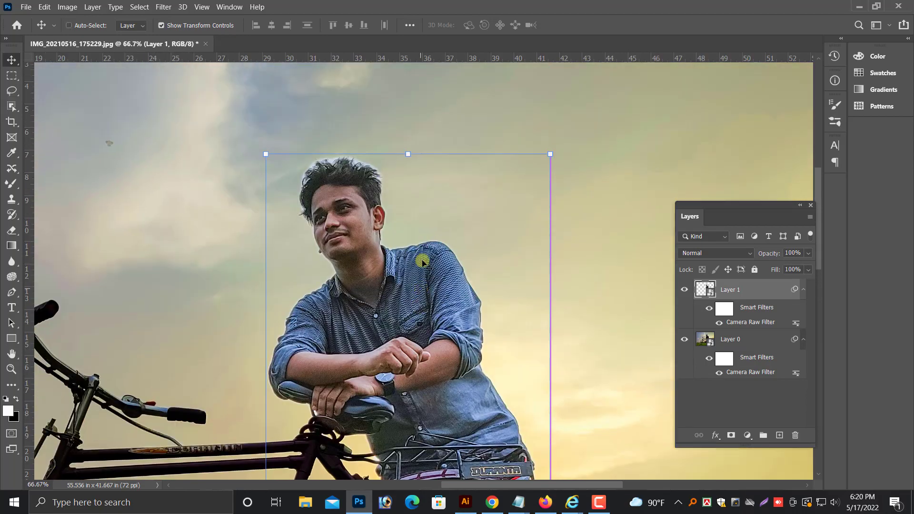
pyautogui.scroll(-2, 382, 276)
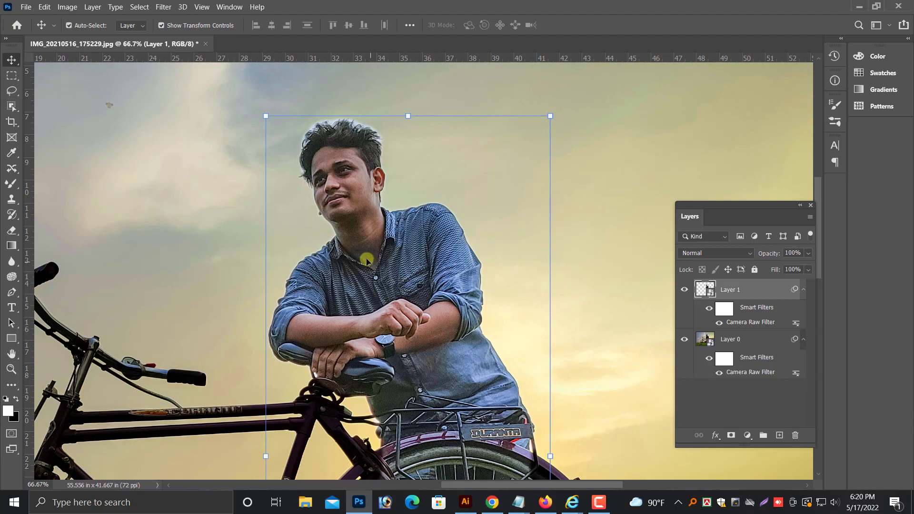
# - Apply a Median noise filter with a radius of 2 pixels to the man on Layer 1
pyautogui.hotkey('ctrl', '+')
pyautogui.hotkey('ctrl', '+')
pyautogui.hotkey('ctrl', '+')
pyautogui.scroll(2, 181, 186)
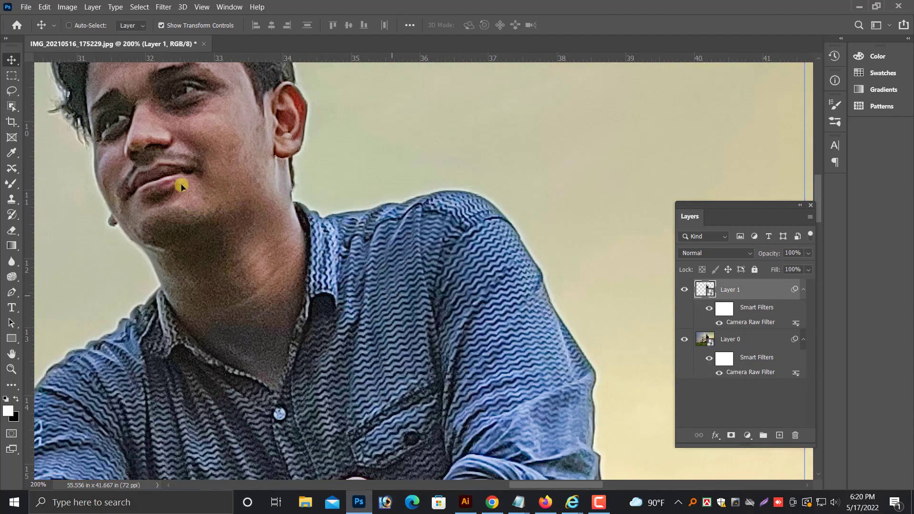
pyautogui.scroll(2, 181, 186)
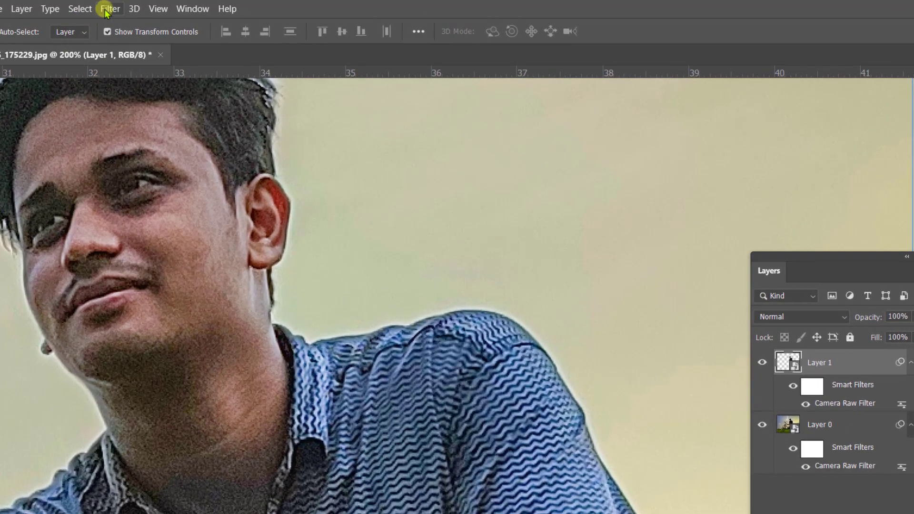
pyautogui.click(163, 7)
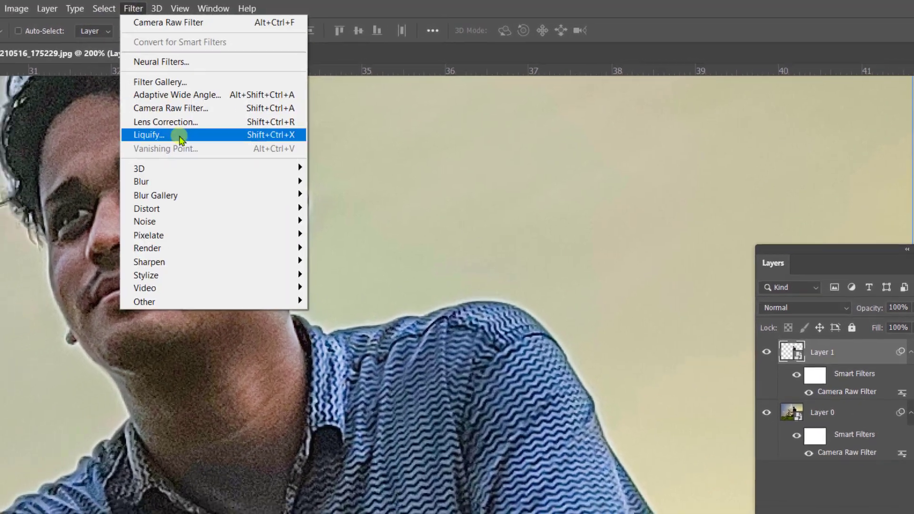
pyautogui.moveTo(153, 223)
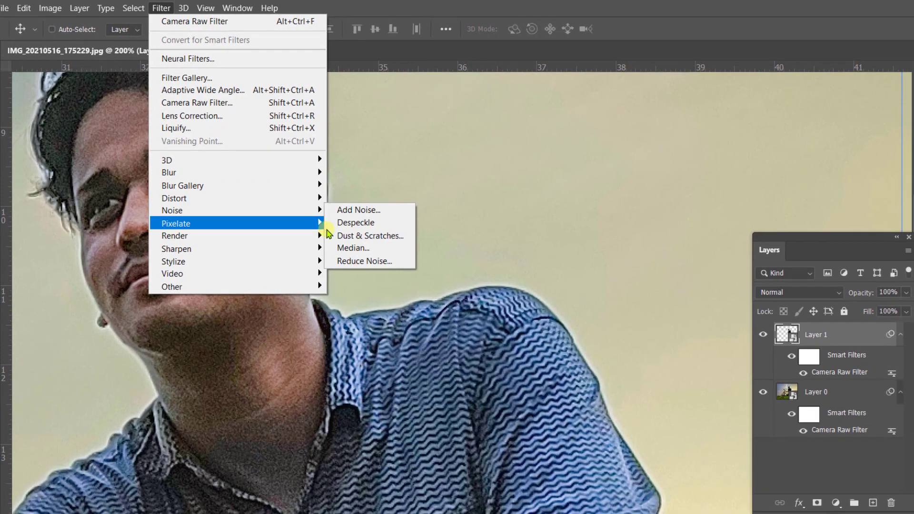
pyautogui.click(352, 248)
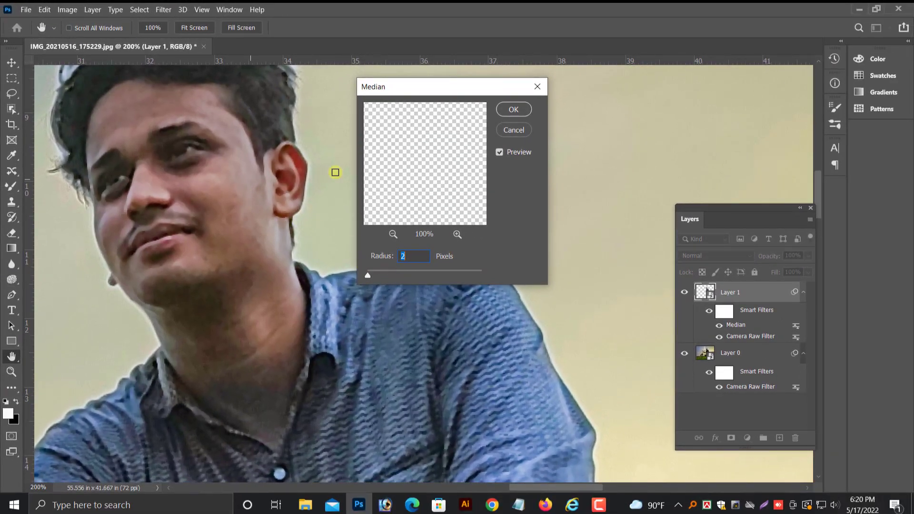
pyautogui.click(508, 111)
pyautogui.press('v')
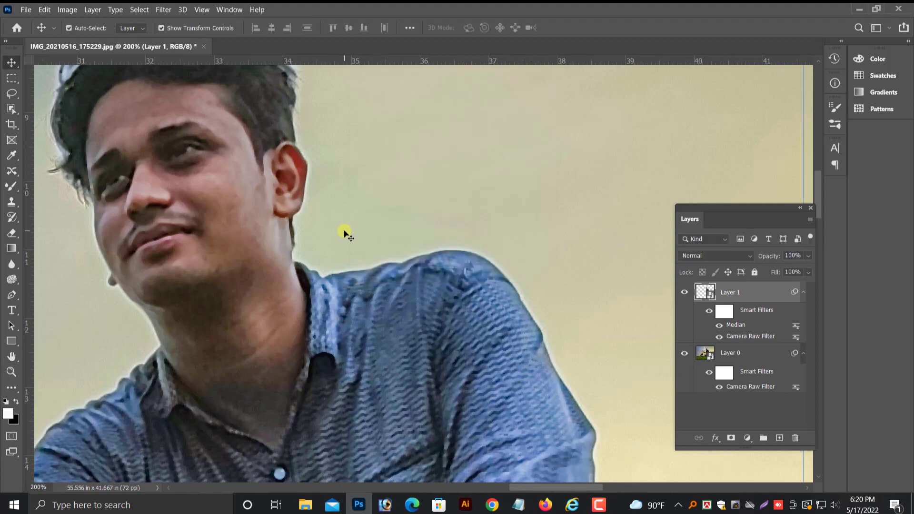
pyautogui.hotkey('ctrl', '-')
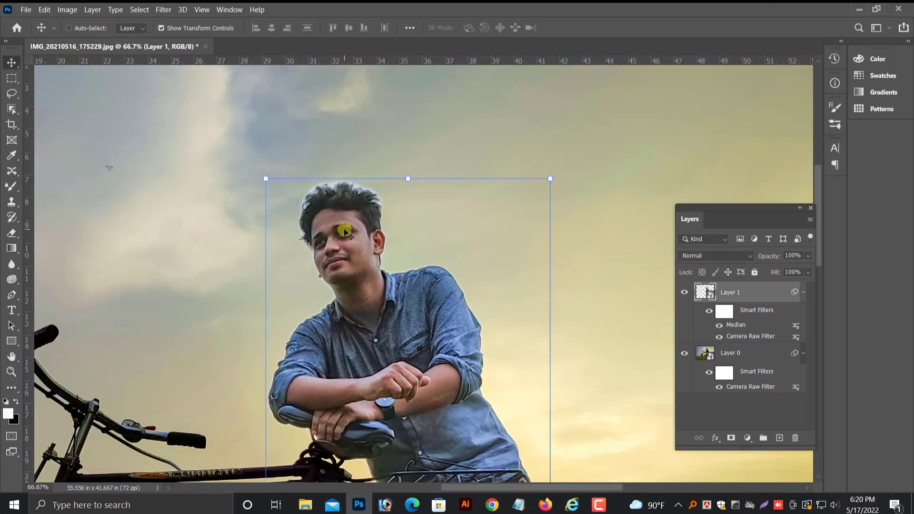
# - Switch to the Mixer Brush Tool and rasterize the Layer 1 Smart Object so it can be painted
pyautogui.hotkey('ctrl', '+')
pyautogui.hotkey('ctrl', '+')
pyautogui.hotkey('ctrl', '+')
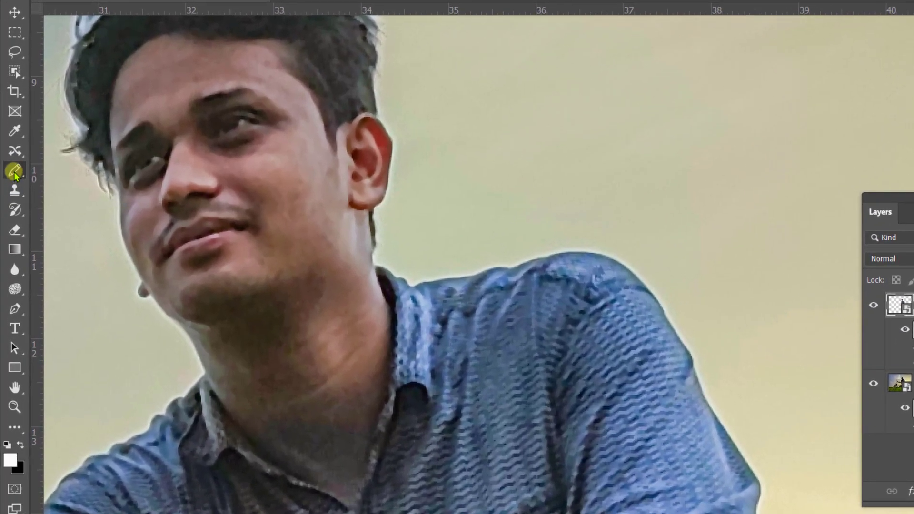
pyautogui.rightClick(14, 179)
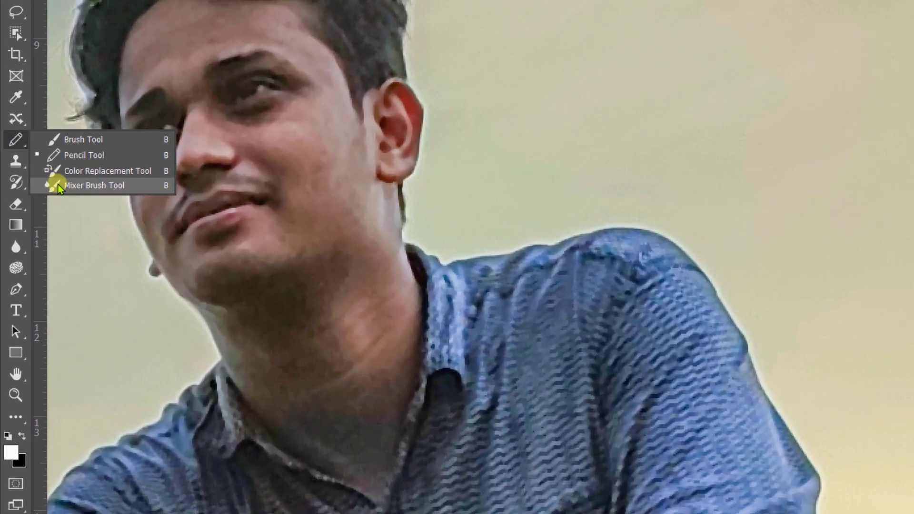
pyautogui.click(55, 221)
pyautogui.click(267, 230)
pyautogui.click(484, 216)
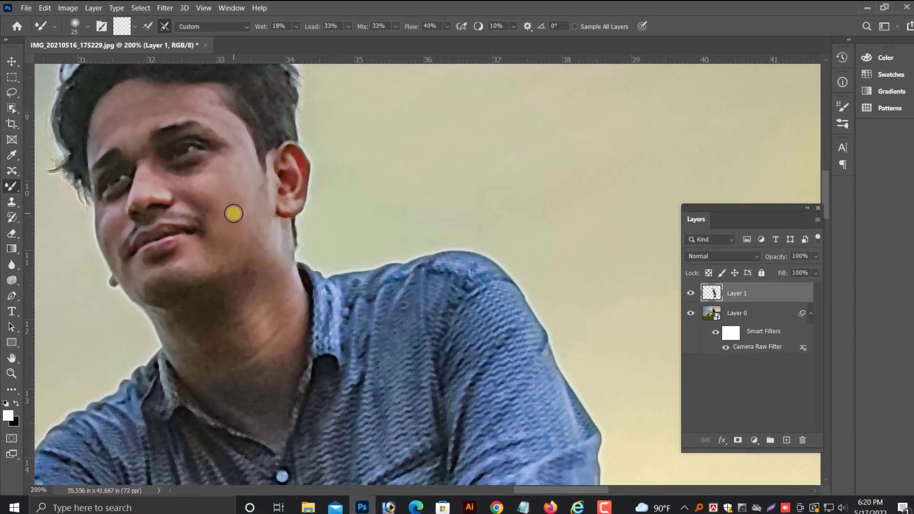
# - Blend the skin on the man's forehead and cheek using the Mixer Brush at size 30
pyautogui.hotkey('ctrl', '+')
pyautogui.press(']')
pyautogui.scroll(1, 220, 210)
pyautogui.moveTo(187, 186); pyautogui.dragTo(471, 306)
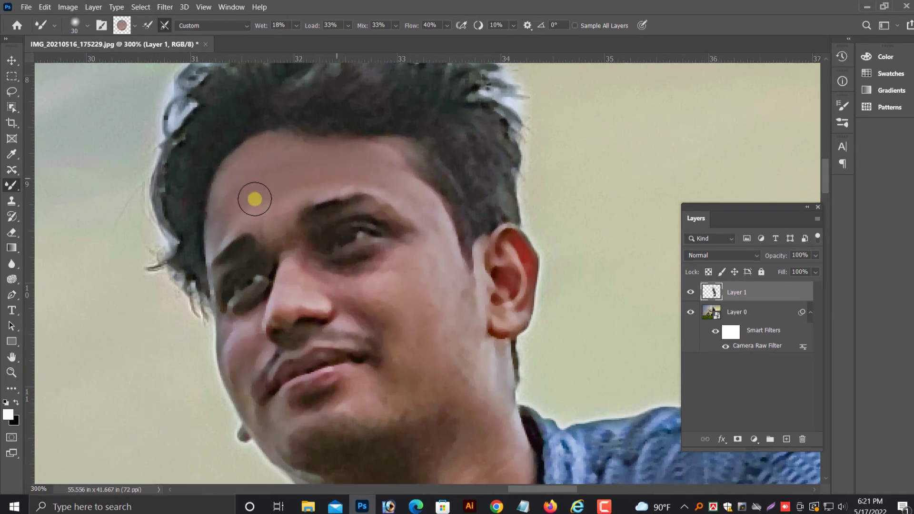
# - Smooth the skin around the man's mouth and lower face at brush size 20, and his neck at size 30
pyautogui.press('[')
pyautogui.scroll(-1, 449, 337)
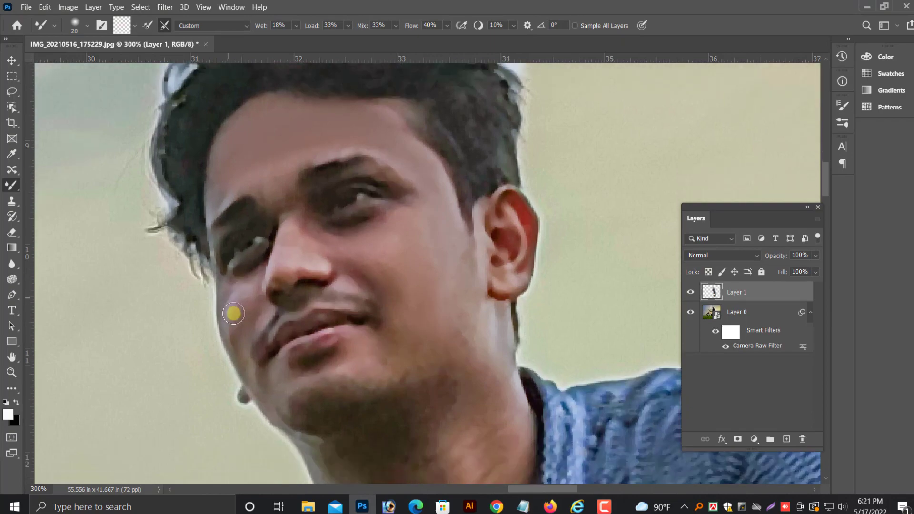
pyautogui.scroll(-3, 443, 247)
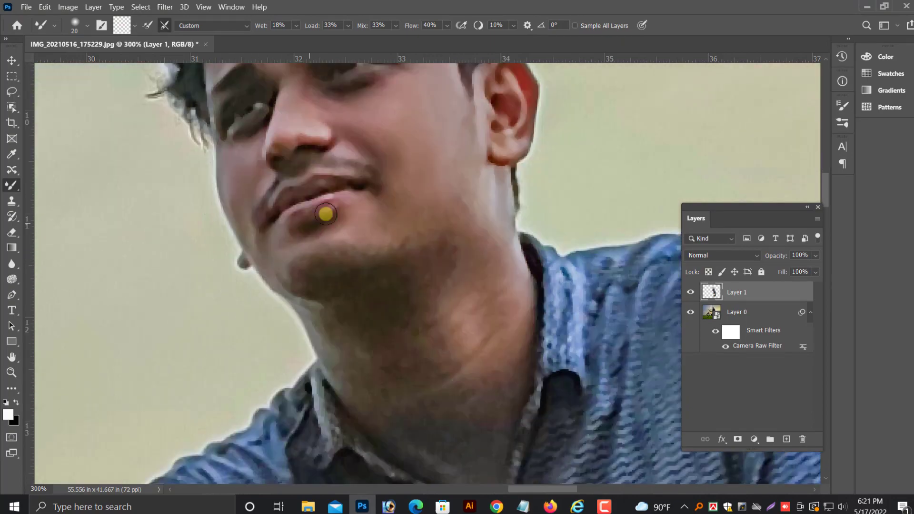
pyautogui.press(']')
pyautogui.scroll(-3, 465, 303)
pyautogui.scroll(-4, 465, 299)
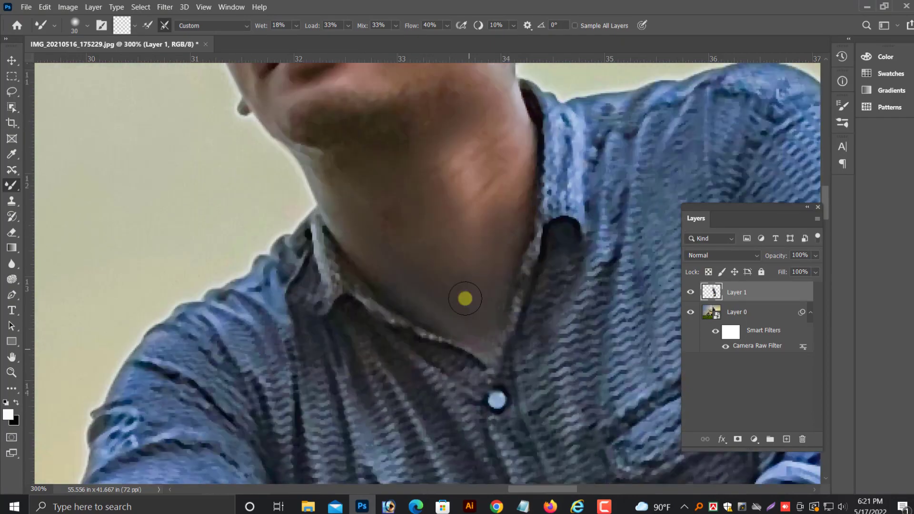
# - Smooth the skin on the man's forearms and hands with the Mixer Brush at size 30
pyautogui.hotkey('ctrl', '-')
pyautogui.hotkey('ctrl', '-')
pyautogui.scroll(-1, 466, 235)
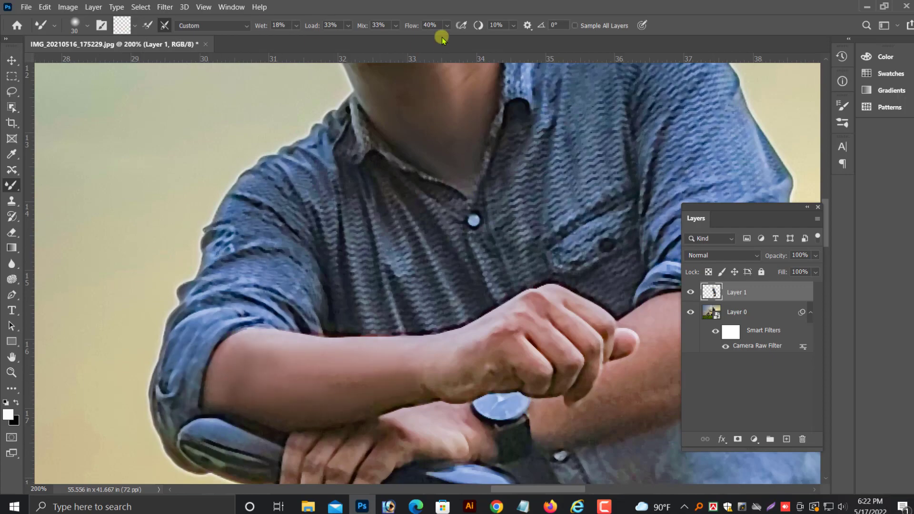
pyautogui.hotkey('ctrl', '+')
pyautogui.moveTo(492, 371); pyautogui.dragTo(476, 364)
pyautogui.moveTo(566, 378)
pyautogui.mouseDown()
pyautogui.moveTo(547, 333)
pyautogui.moveTo(533, 365)
pyautogui.moveTo(581, 346)
pyautogui.mouseUp()
pyautogui.scroll(-1, 215, 420)
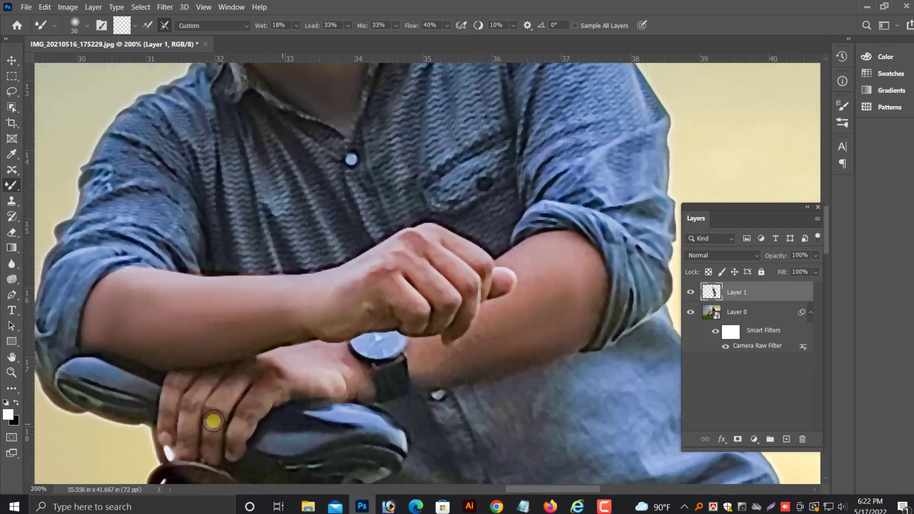
pyautogui.moveTo(604, 477); pyautogui.dragTo(433, 245)
# - Inspect the retouched man at a reduced view, and his hair outline up close
pyautogui.hotkey('ctrl', '-')
pyautogui.hotkey('ctrl', '-')
pyautogui.hotkey('ctrl', '-')
pyautogui.hotkey('ctrl', '-')
pyautogui.press('v')
pyautogui.hotkey('ctrl', '+')
pyautogui.hotkey('ctrl', '+')
pyautogui.hotkey('ctrl', '+')
pyautogui.scroll(6, 374, 119)
pyautogui.hotkey('ctrl', '+')
pyautogui.moveTo(179, 143); pyautogui.dragTo(433, 235)
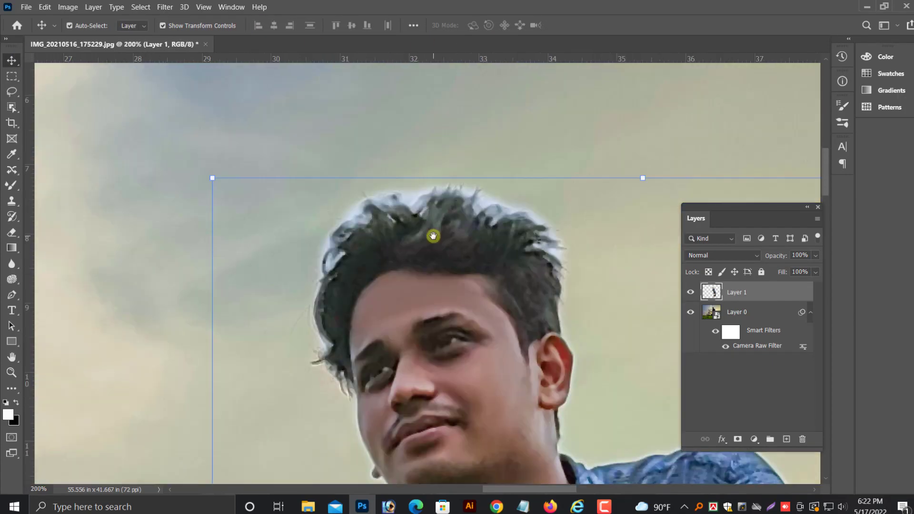
pyautogui.hotkey('ctrl', '+')
pyautogui.scroll(1, 409, 183)
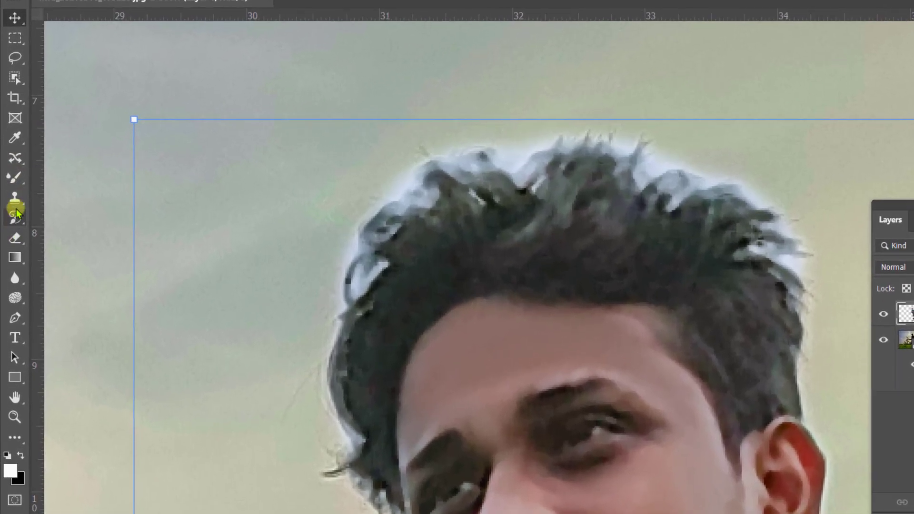
# - Clone dark hair texture over the light edges around the man's hair using the Clone Stamp Tool at sizes 30 and 20
pyautogui.click(16, 202)
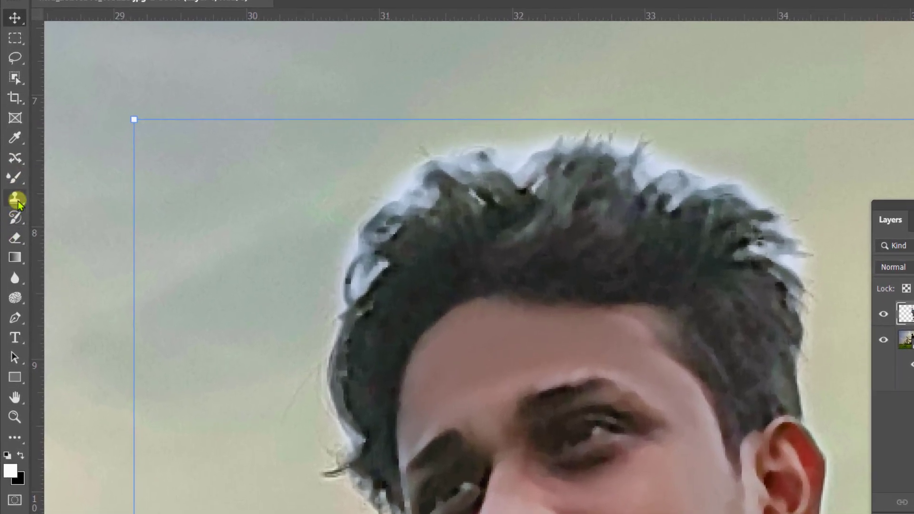
pyautogui.rightClick(16, 199)
pyautogui.click(50, 200)
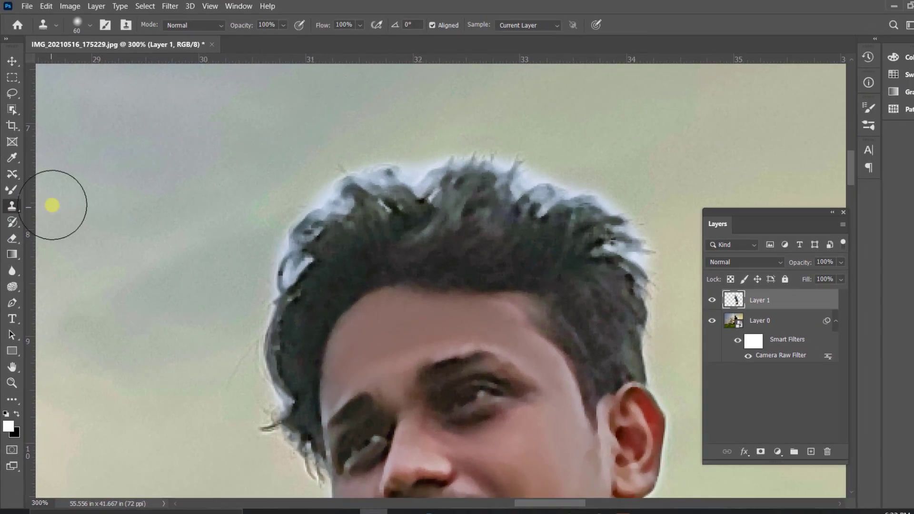
pyautogui.rightClick(17, 198)
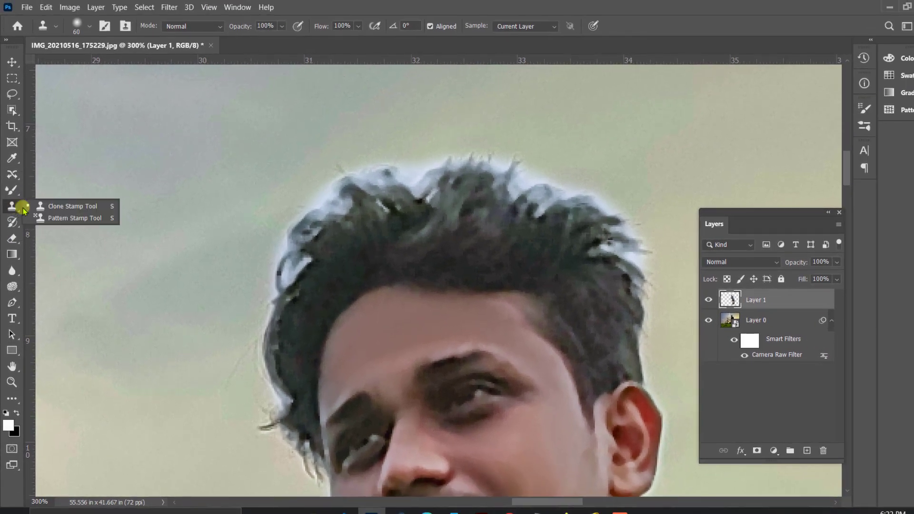
pyautogui.click(44, 207)
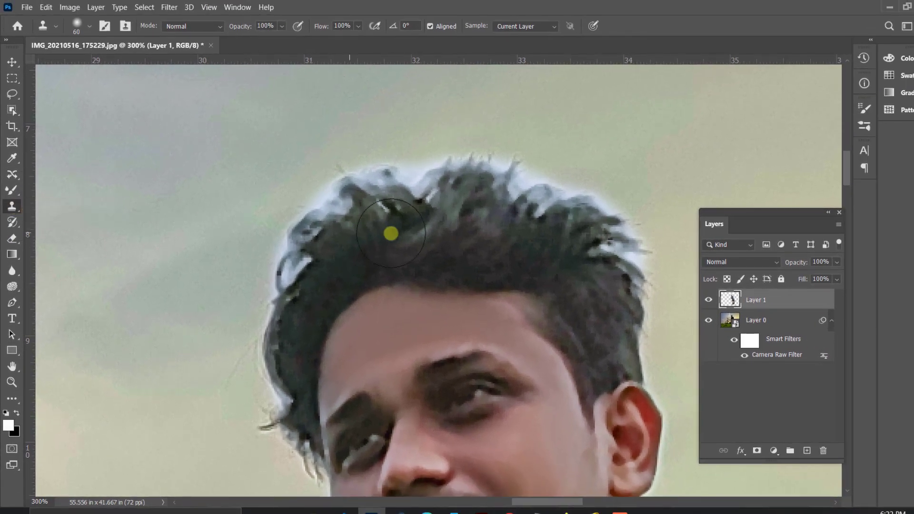
pyautogui.press('[')
pyautogui.press('[')
pyautogui.press('[')
pyautogui.press('[')
pyautogui.press('[')
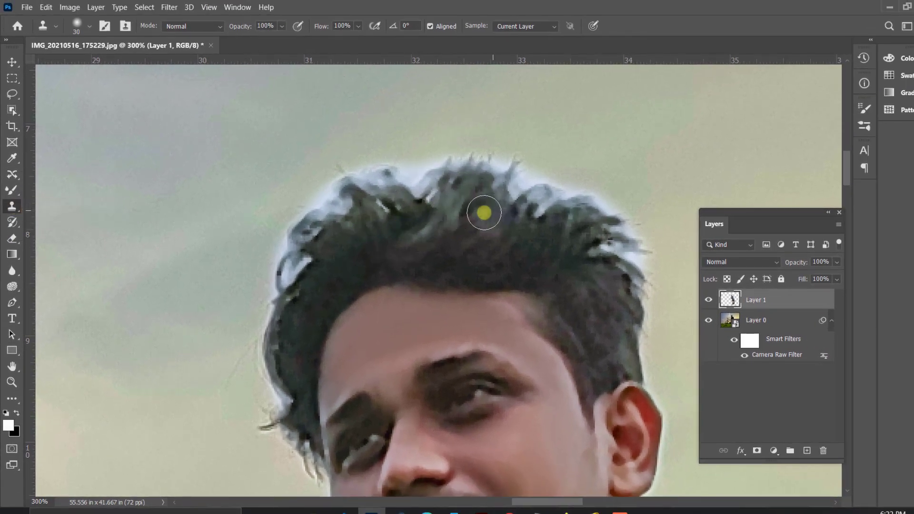
pyautogui.keyDown('alt'); pyautogui.click(470, 219); pyautogui.keyUp('alt')
pyautogui.moveTo(451, 190)
pyautogui.mouseDown()
pyautogui.moveTo(397, 198)
pyautogui.moveTo(328, 229)
pyautogui.moveTo(508, 197)
pyautogui.moveTo(536, 208)
pyautogui.moveTo(444, 182)
pyautogui.moveTo(579, 214)
pyautogui.moveTo(626, 266)
pyautogui.moveTo(462, 241)
pyautogui.mouseUp()
pyautogui.moveTo(299, 261)
pyautogui.mouseDown()
pyautogui.moveTo(333, 200)
pyautogui.moveTo(290, 295)
pyautogui.moveTo(296, 372)
pyautogui.moveTo(295, 361)
pyautogui.moveTo(286, 402)
pyautogui.mouseUp()
pyautogui.press('[')
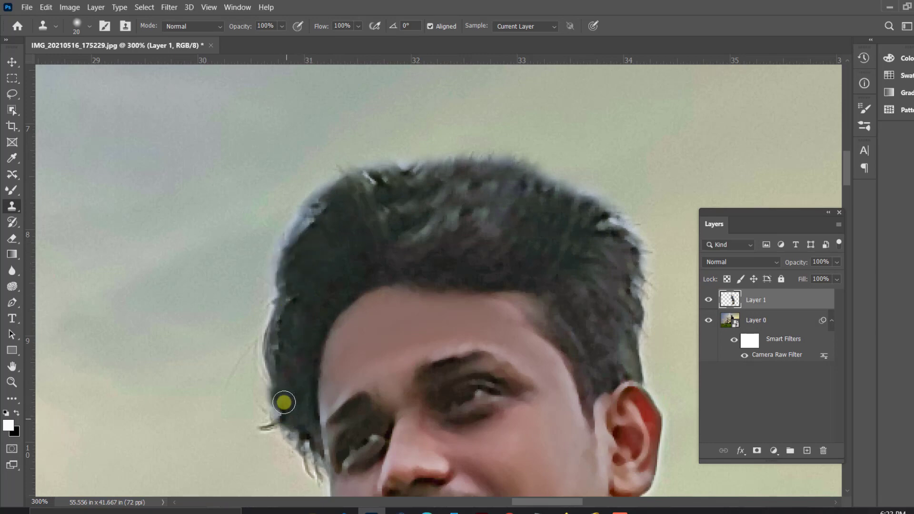
# - Return to the Move Tool and review the man's retouched hair, face and arms at 66.7% zoom
pyautogui.click(12, 62)
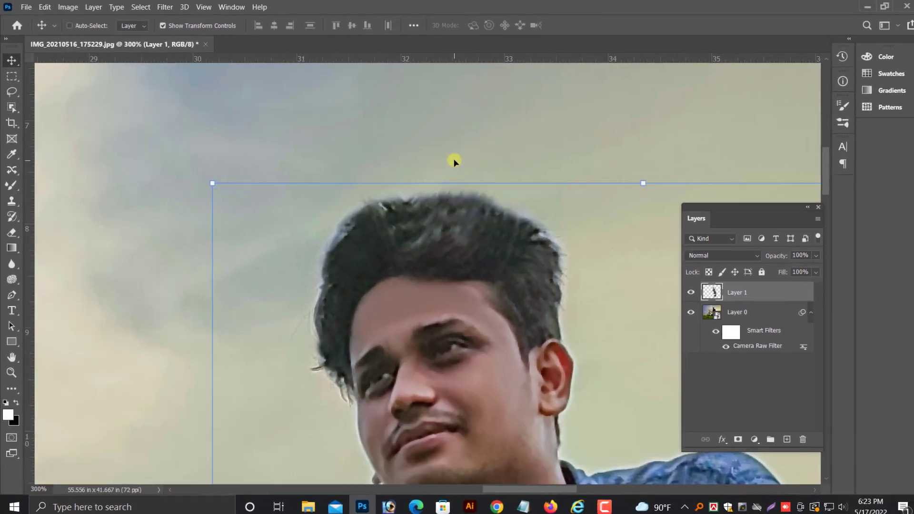
pyautogui.hotkey('ctrl', '-')
pyautogui.hotkey('ctrl', '-')
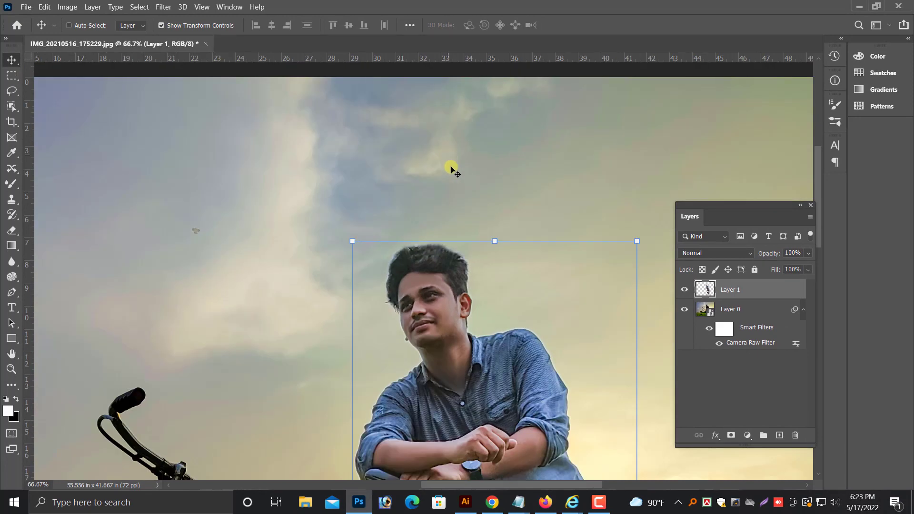
pyautogui.scroll(-3, 452, 210)
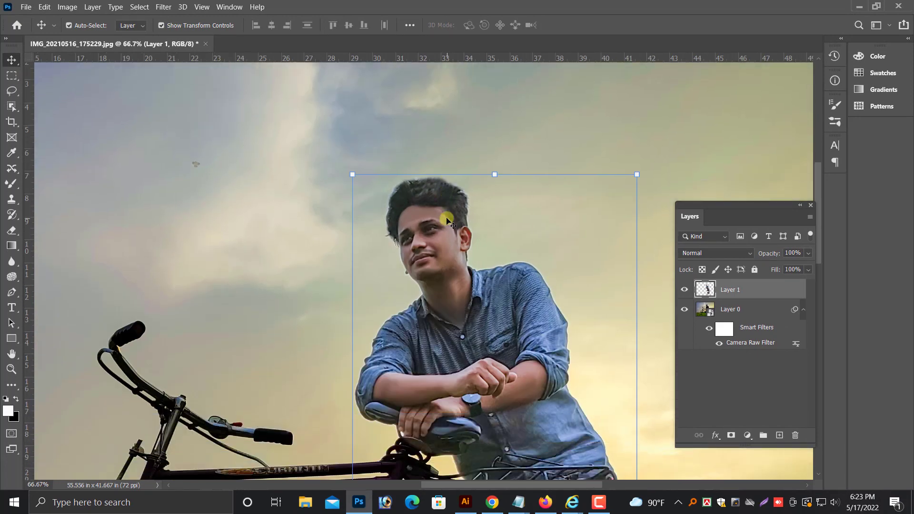
pyautogui.scroll(-2, 449, 211)
pyautogui.hscroll(1, 443, 205)
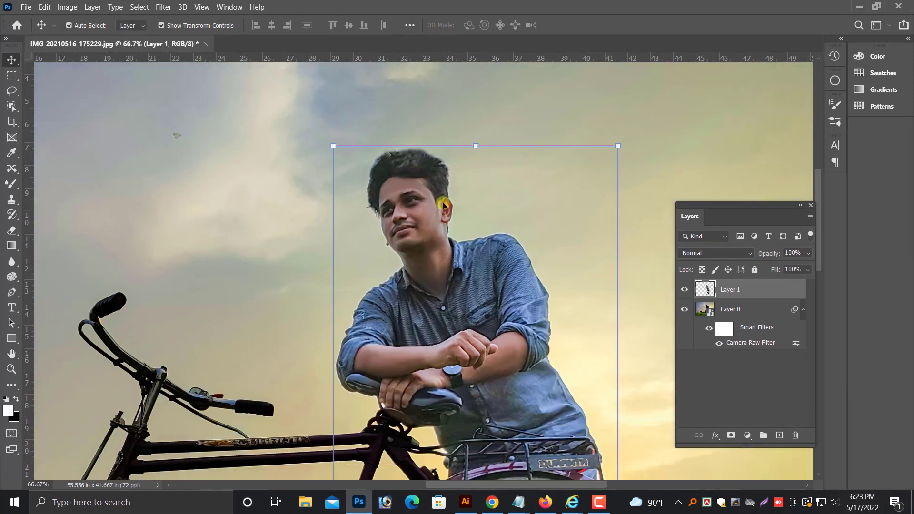
# - Review the whole bicycle photo at reduced zoom and the man's retouched face and hair up close
pyautogui.hotkey('ctrl', '-')
pyautogui.hotkey('ctrl', '-')
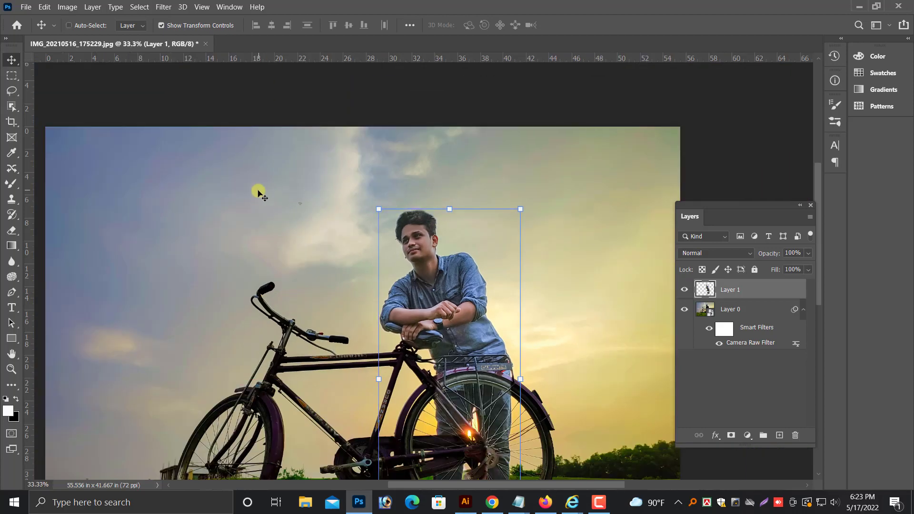
pyautogui.hotkey('ctrl', '-')
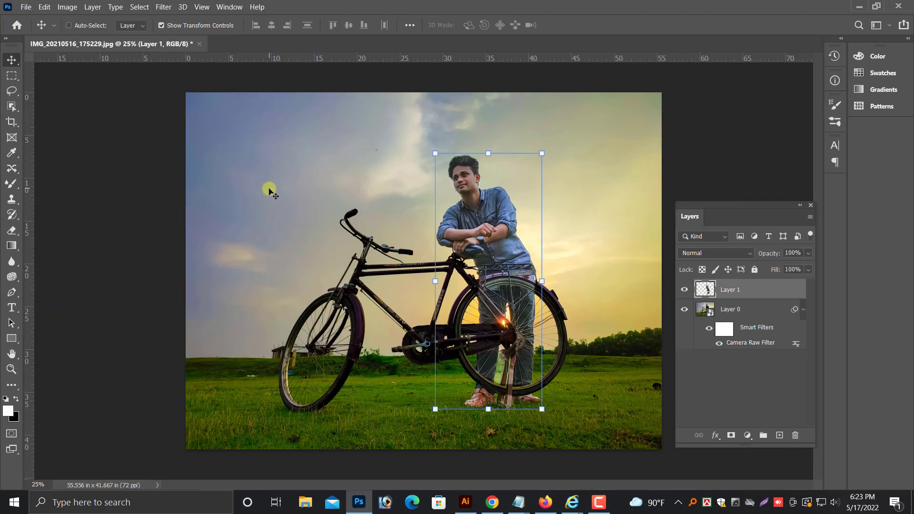
pyautogui.hotkey('ctrl', '+')
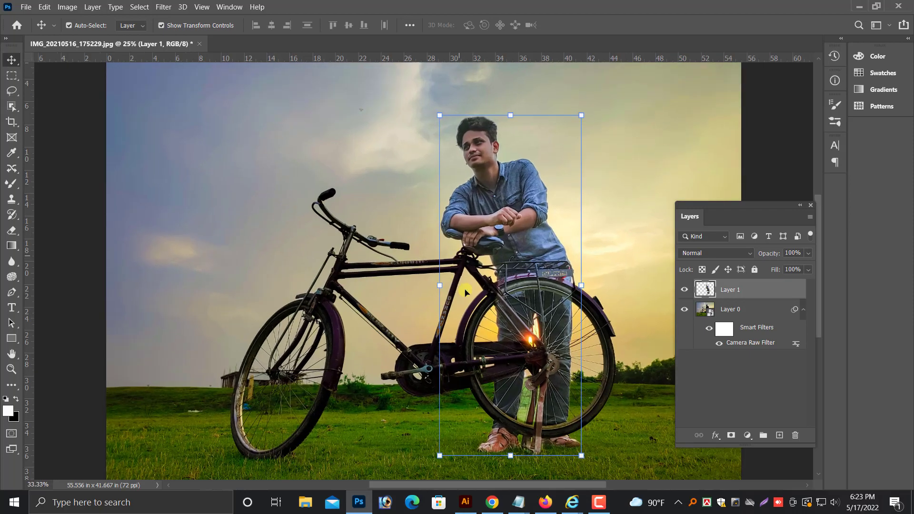
pyautogui.rightClick(308, 151)
pyautogui.click(327, 152)
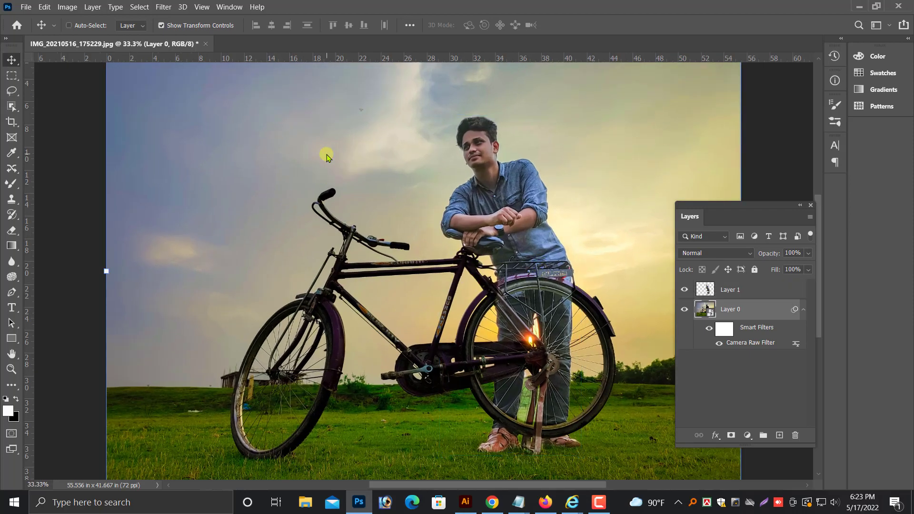
pyautogui.hotkey('ctrl', '-')
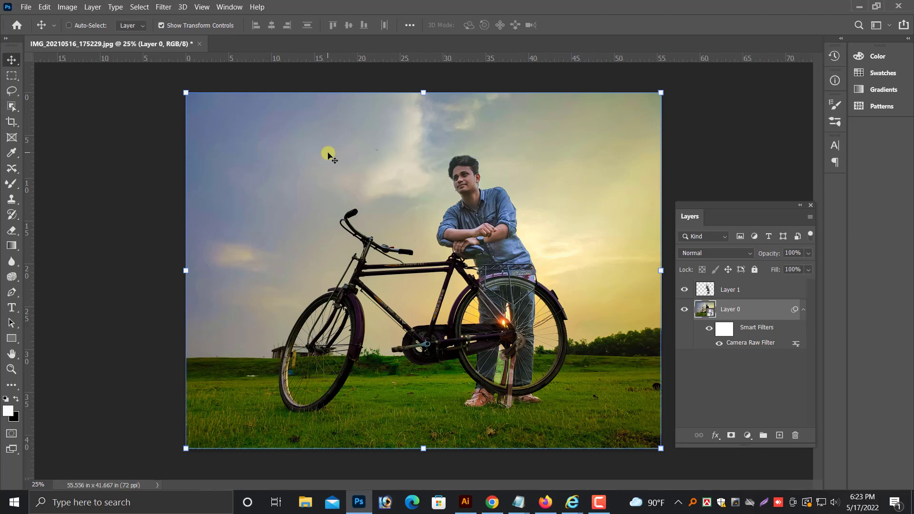
pyautogui.hotkey('ctrl', '1')
pyautogui.moveTo(641, 184); pyautogui.dragTo(447, 258)
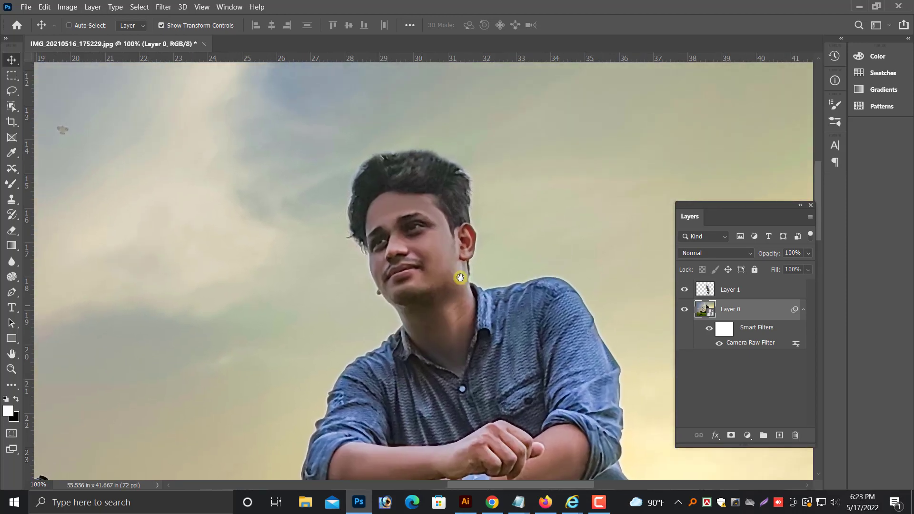
pyautogui.hotkey('ctrl', '+')
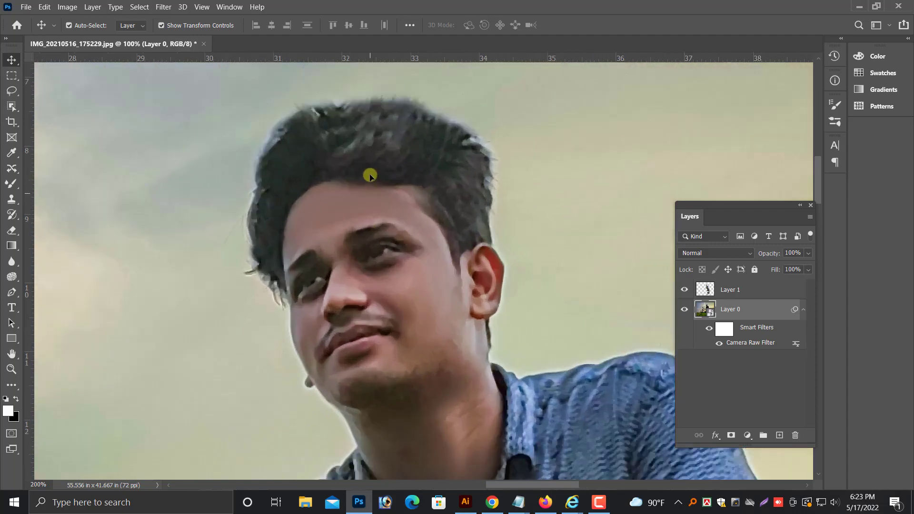
# - Outline the man's face, ear and neck on Layer 1 with the Content-Aware Move Tool, following the hairline and collar
pyautogui.rightClick(372, 175)
pyautogui.click(400, 181)
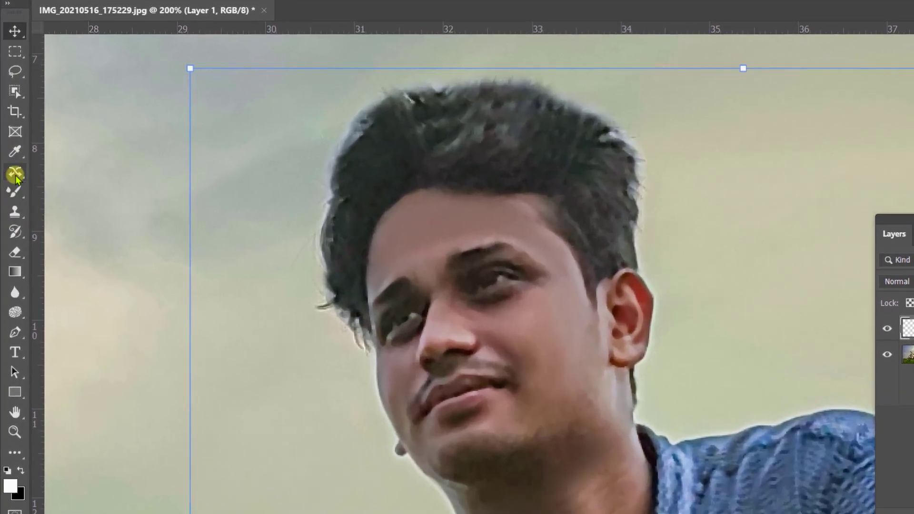
pyautogui.click(15, 176)
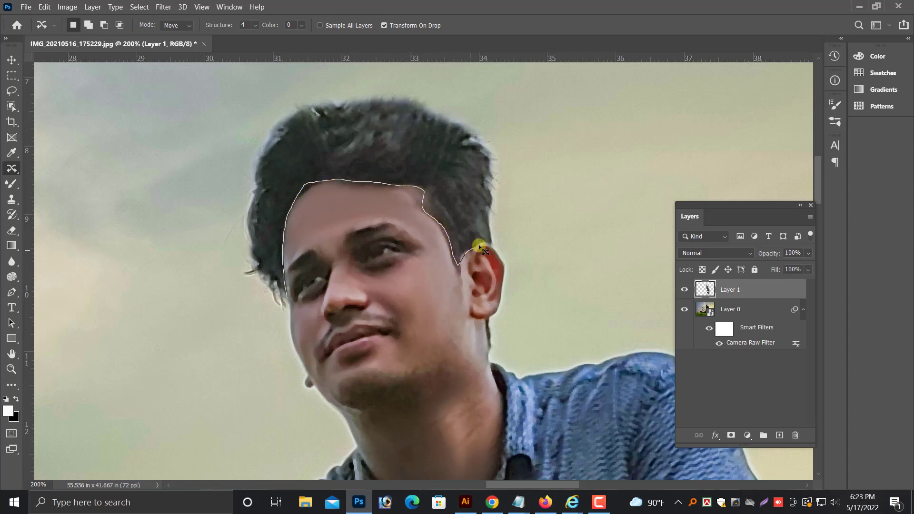
pyautogui.moveTo(505, 449); pyautogui.dragTo(504, 450)
pyautogui.scroll(-3, 506, 347)
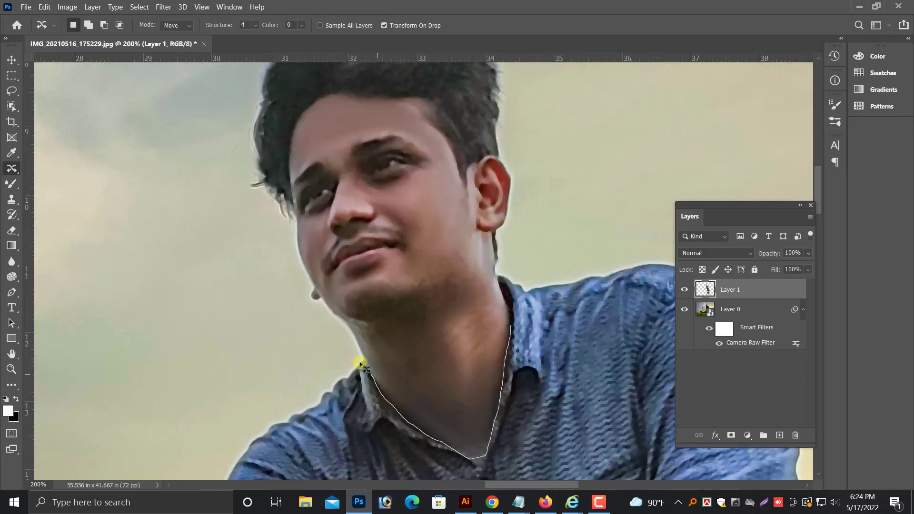
pyautogui.moveTo(361, 365)
pyautogui.mouseDown()
pyautogui.moveTo(276, 217)
pyautogui.moveTo(290, 162)
pyautogui.mouseUp()
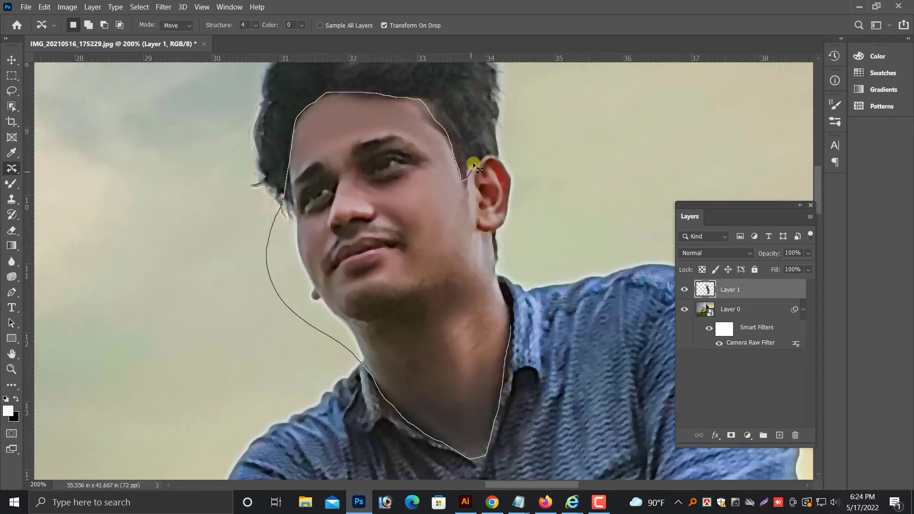
pyautogui.moveTo(473, 162)
pyautogui.mouseDown()
pyautogui.moveTo(527, 171)
pyautogui.moveTo(499, 274)
pyautogui.mouseUp()
# - Feather the face and neck selection by 4 pixels and copy it to a new layer
pyautogui.hotkey('shift', 'F6')
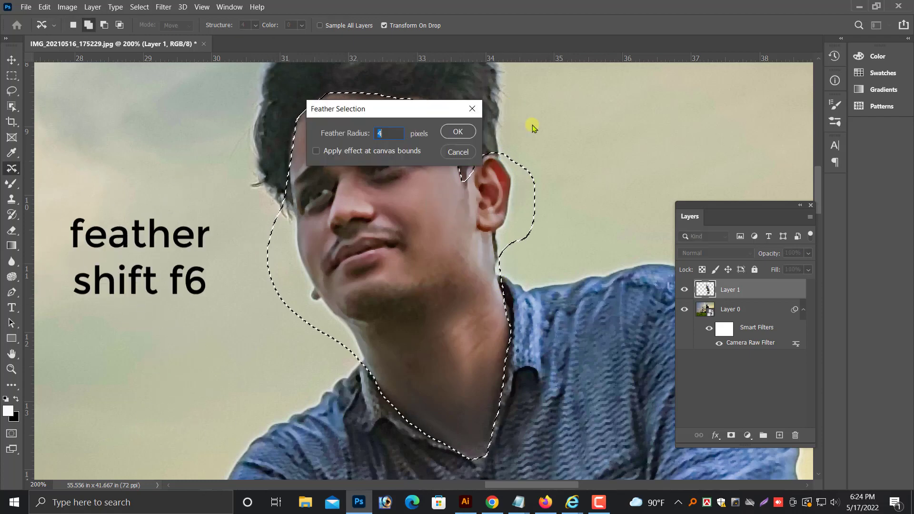
pyautogui.press('Return')
pyautogui.hotkey('ctrl', 'j')
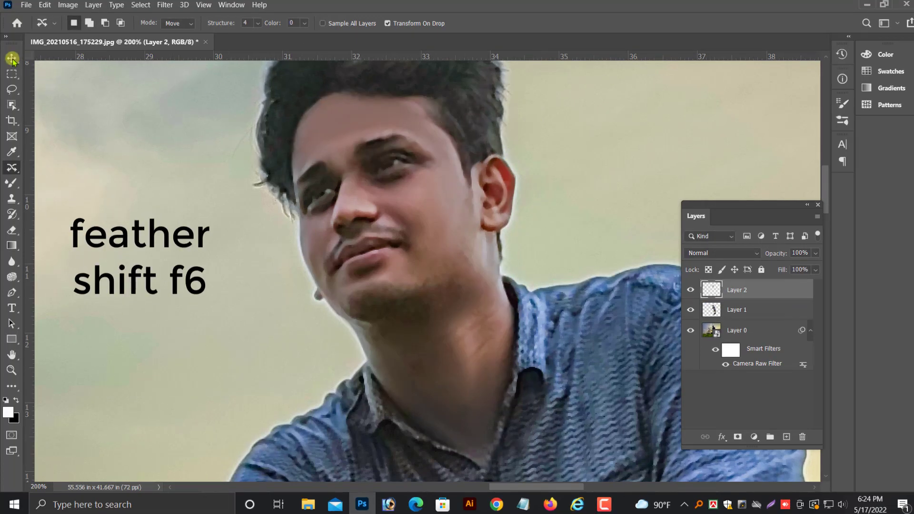
pyautogui.click(12, 58)
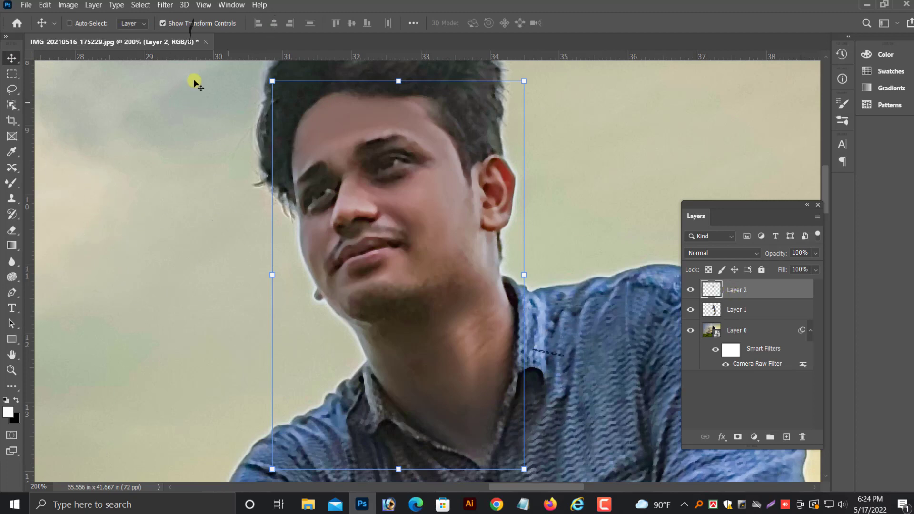
# - Convert the copied face layer to a smart object and open it in the Camera Raw Filter
pyautogui.rightClick(735, 293)
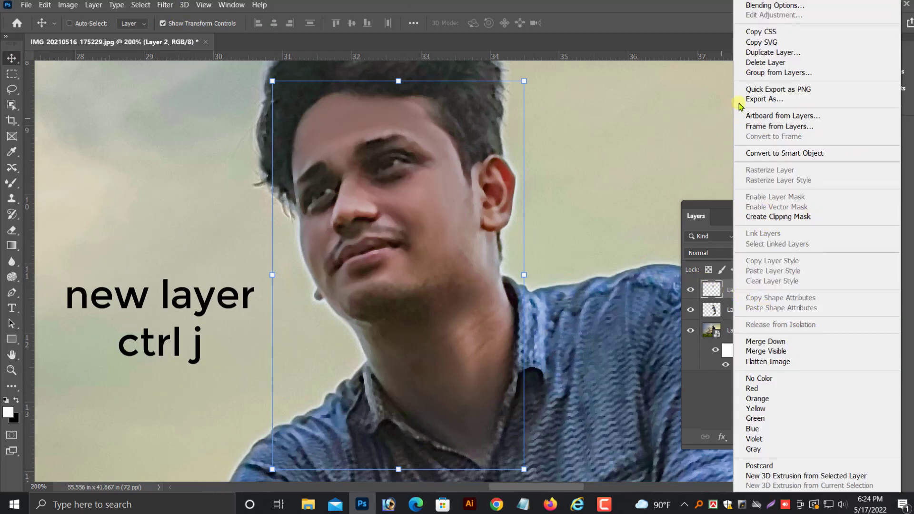
pyautogui.click(784, 153)
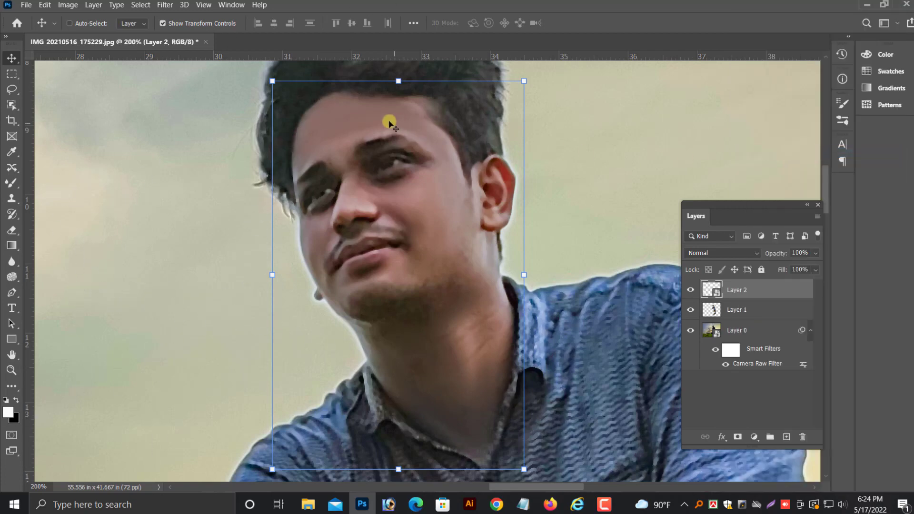
pyautogui.click(164, 5)
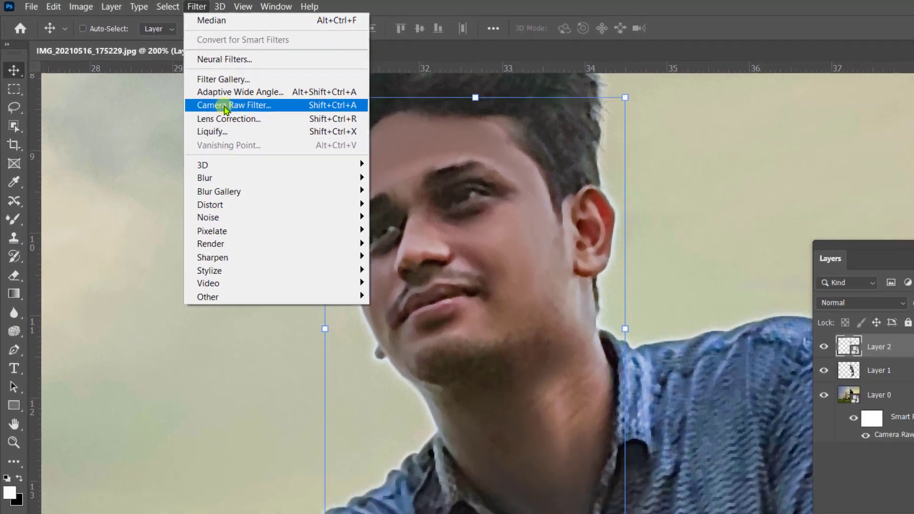
pyautogui.click(226, 107)
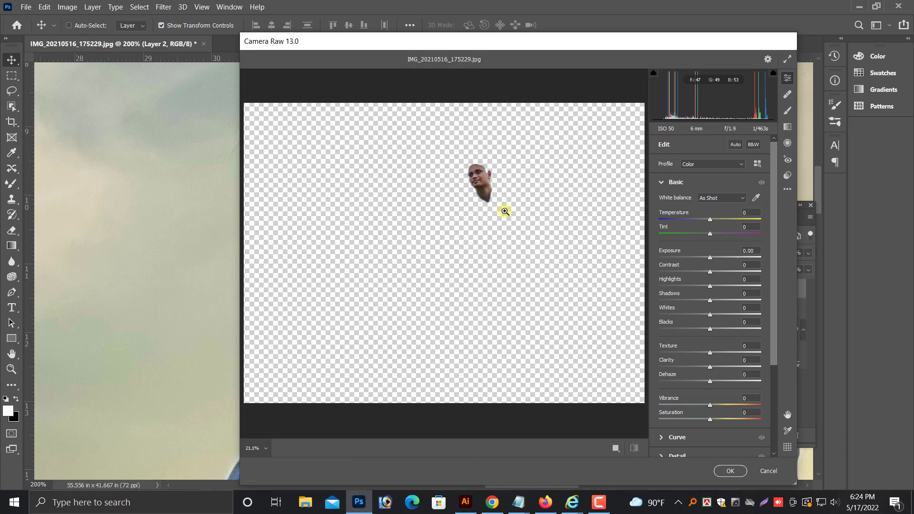
pyautogui.click(505, 211)
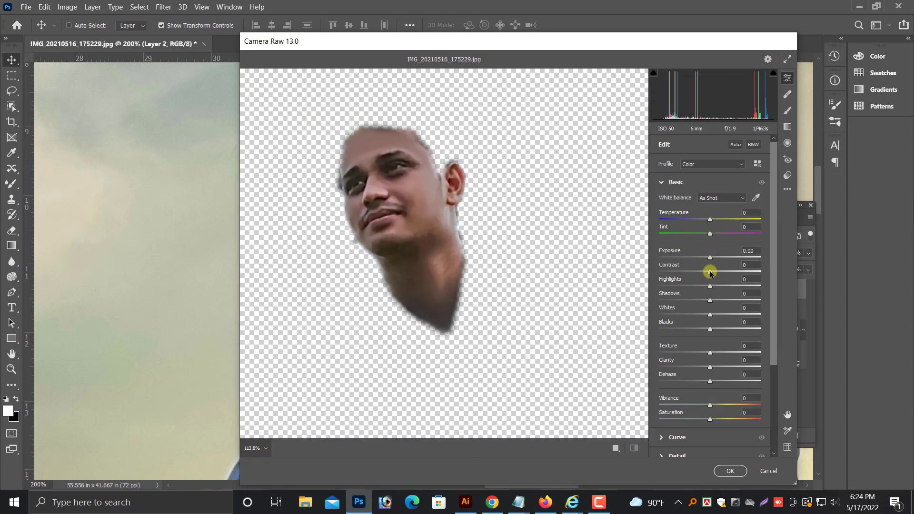
# - Brighten the face with Exposure +0.20, Highlights +46, Shadows +62, Whites +19 and Blacks -1
pyautogui.moveTo(709, 259); pyautogui.dragTo(712, 258)
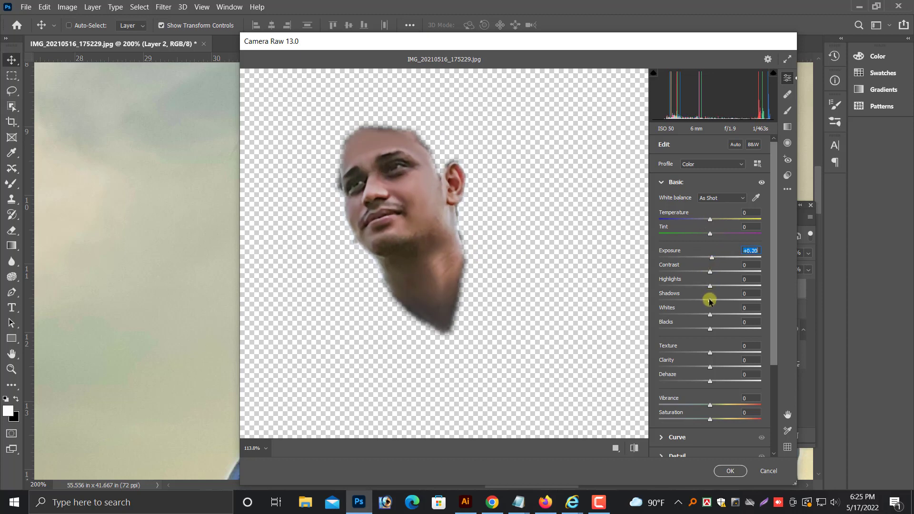
pyautogui.moveTo(713, 301); pyautogui.dragTo(734, 294)
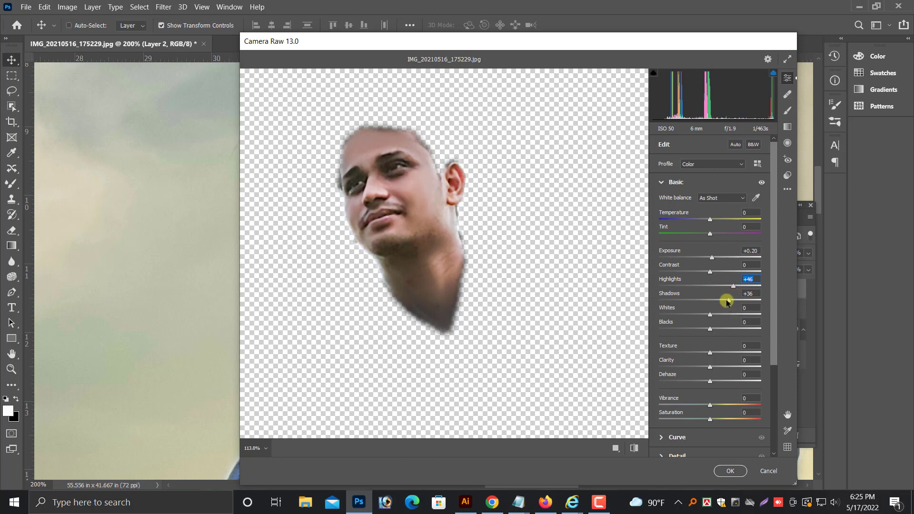
pyautogui.moveTo(727, 301)
pyautogui.mouseDown()
pyautogui.moveTo(709, 300)
pyautogui.moveTo(741, 305)
pyautogui.mouseUp()
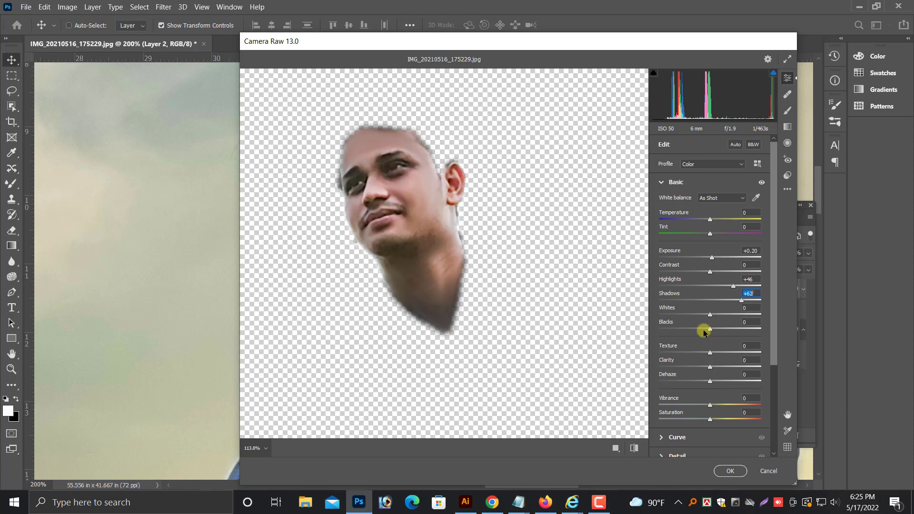
pyautogui.moveTo(716, 318)
pyautogui.mouseDown()
pyautogui.moveTo(698, 326)
pyautogui.moveTo(710, 332)
pyautogui.mouseUp()
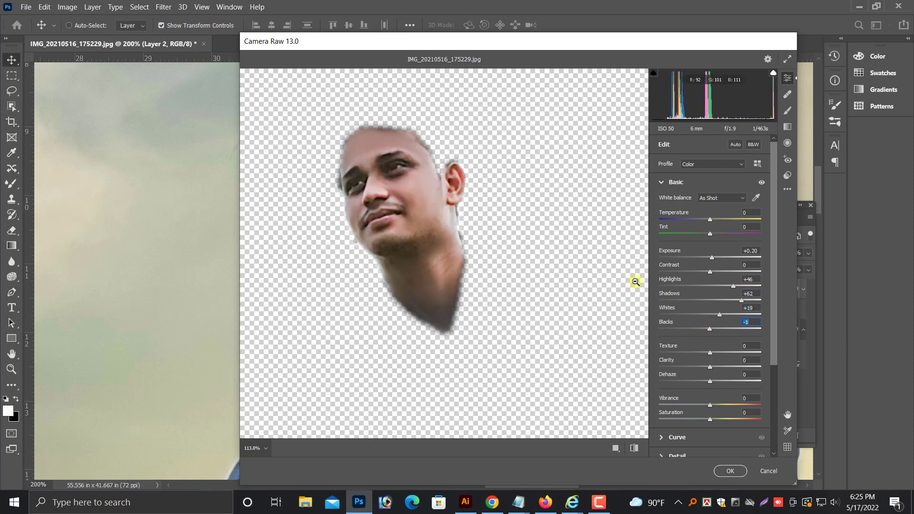
# - Warm the face to Temperature +7, raise Whites to +50 and apply the Camera Raw adjustment
pyautogui.click(375, 236)
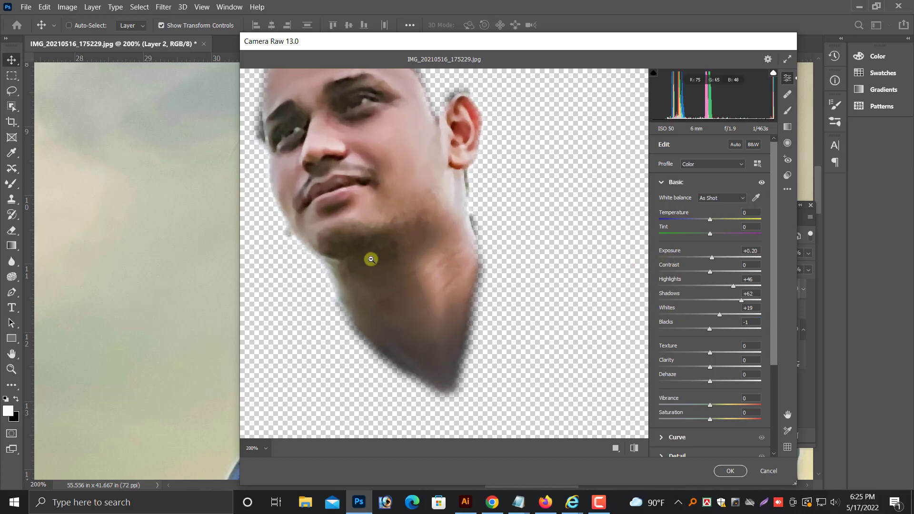
pyautogui.moveTo(711, 222); pyautogui.dragTo(716, 222)
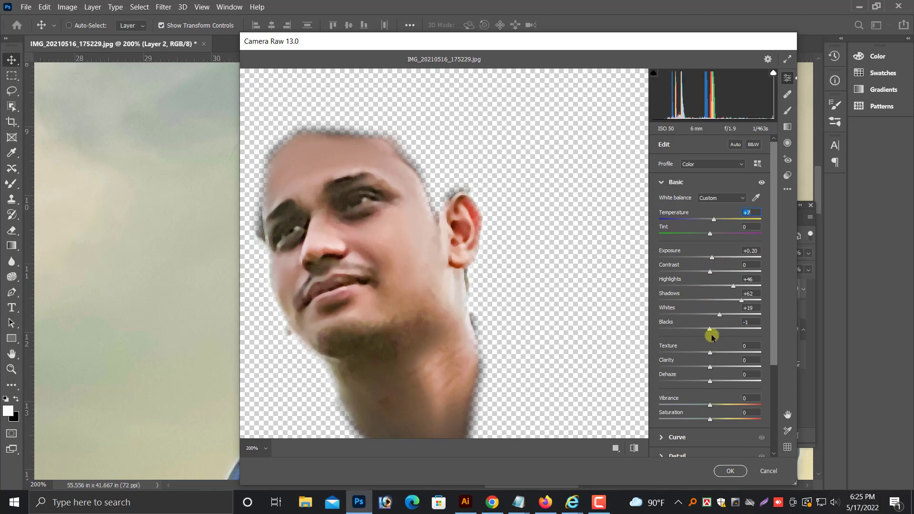
pyautogui.moveTo(718, 316); pyautogui.dragTo(737, 319)
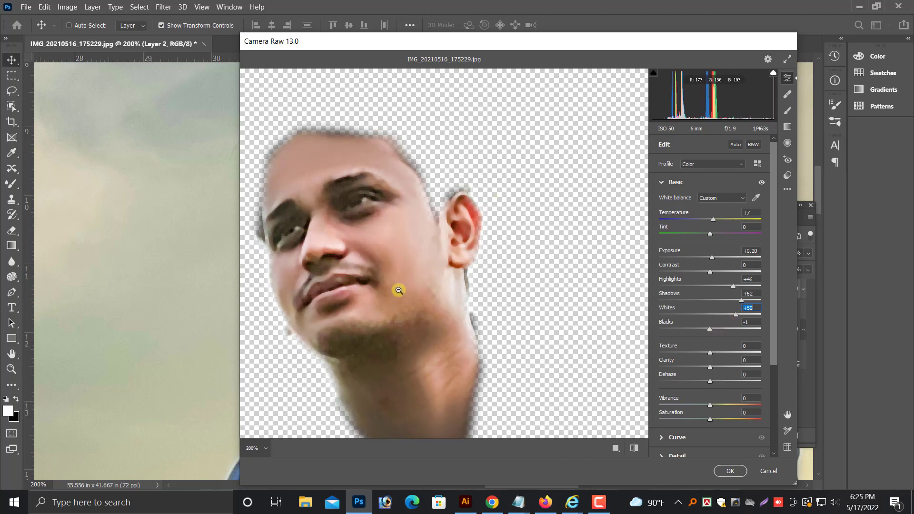
pyautogui.click(730, 470)
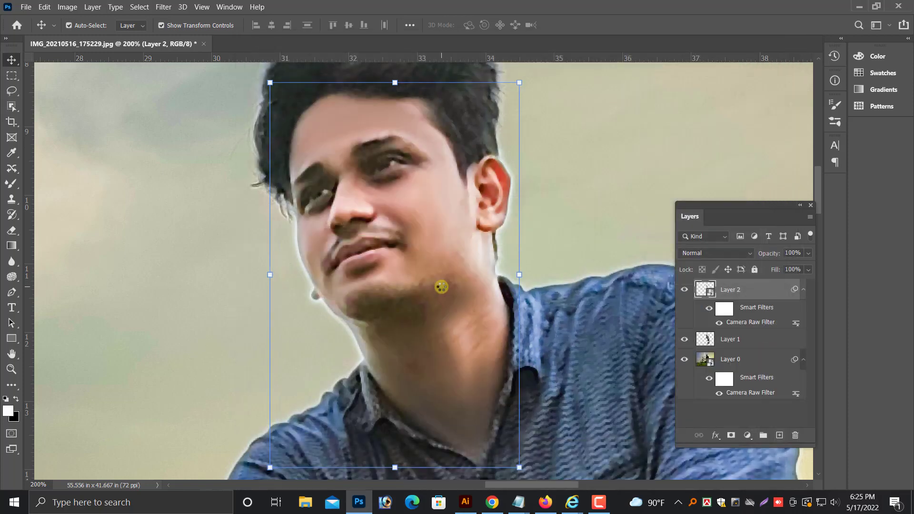
# - Review the brightened face against the man's arms and the whole photo at reduced zoom
pyautogui.scroll(-2, 441, 287)
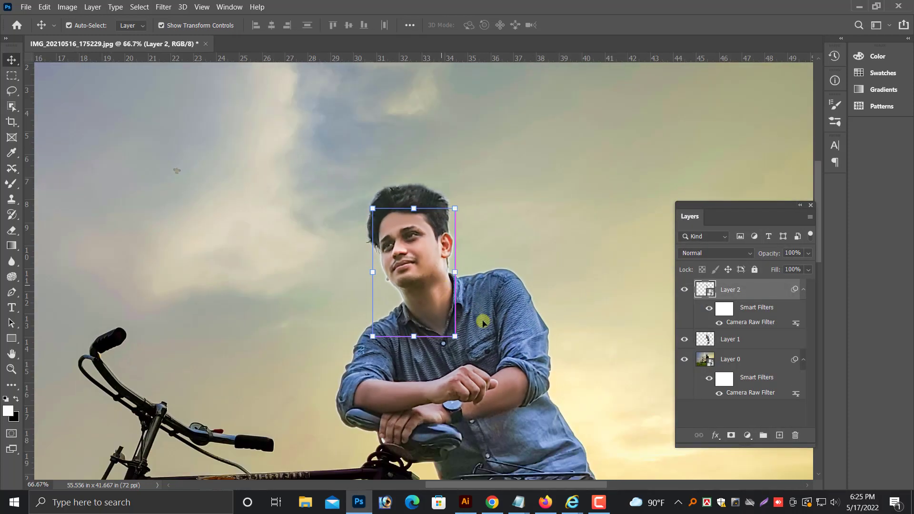
pyautogui.scroll(-2, 482, 323)
pyautogui.press('ctrl')
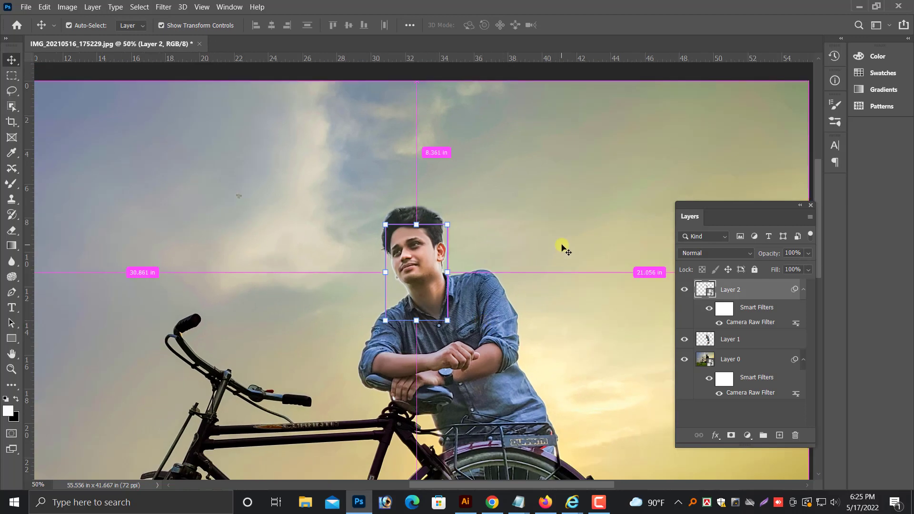
pyautogui.scroll(-1, 555, 241)
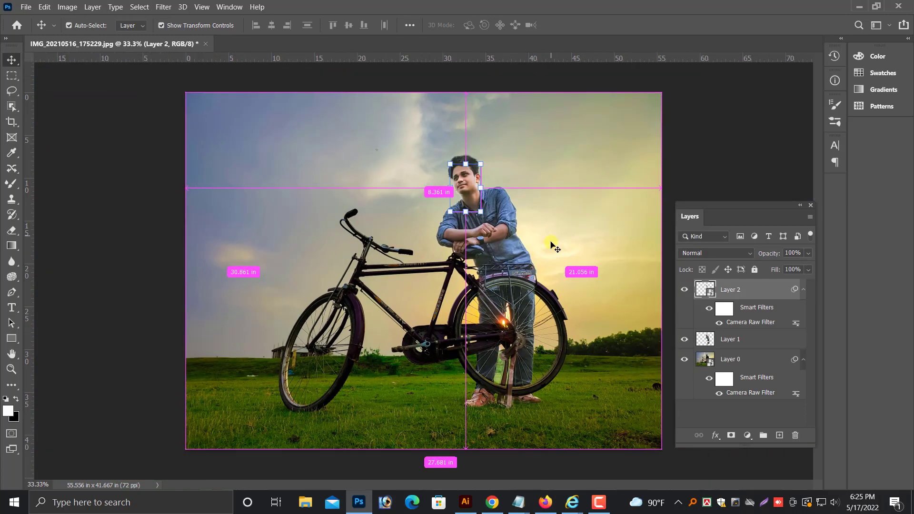
pyautogui.scroll(1, 556, 233)
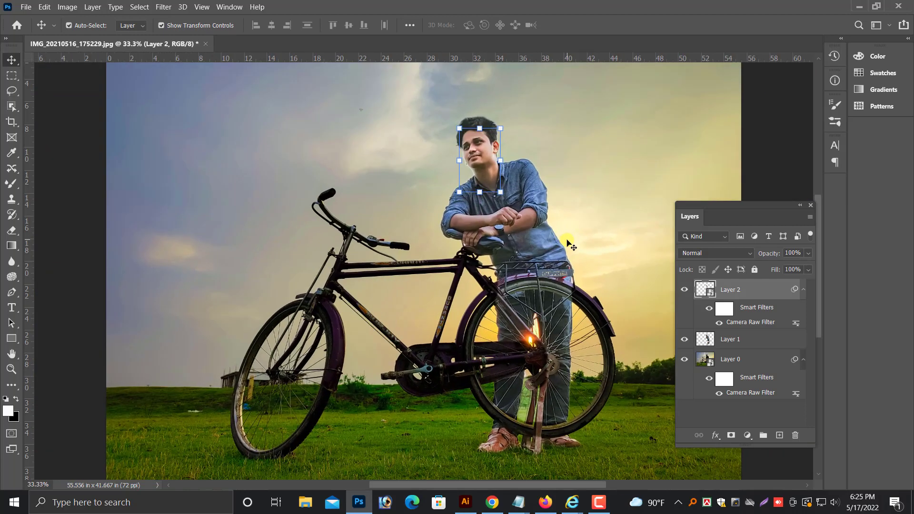
pyautogui.rightClick(598, 190)
pyautogui.click(601, 196)
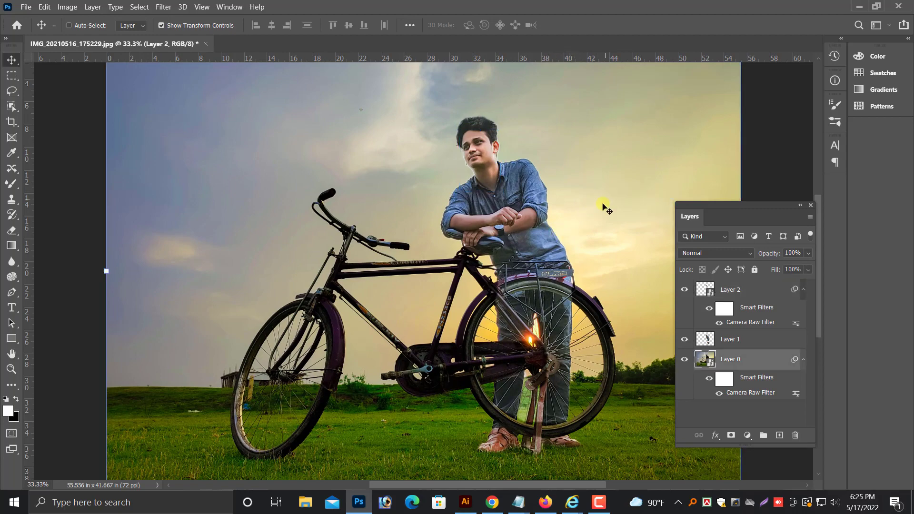
# - Trace a pen path on Layer 1 along the top of the forearm, over the raised fist and up to the other sleeve's rolled cuff
pyautogui.scroll(1, 603, 209)
pyautogui.scroll(1, 602, 210)
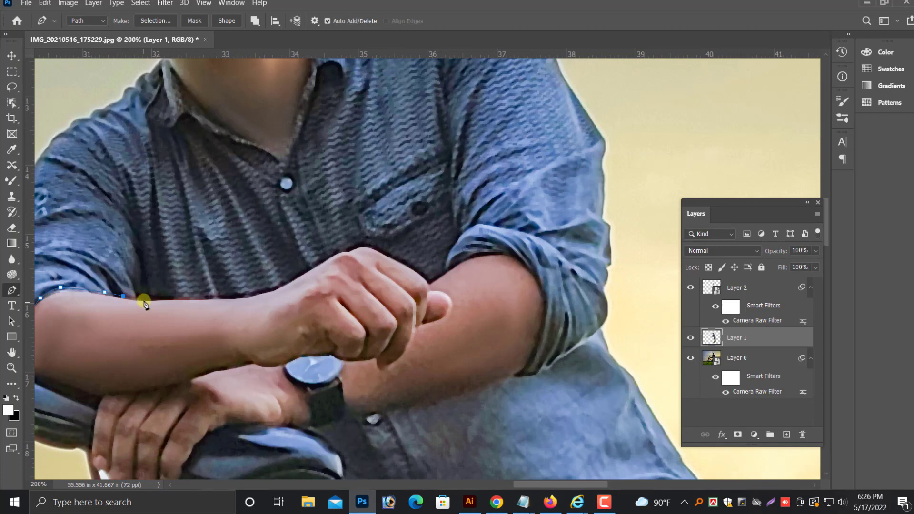
pyautogui.click(144, 300)
pyautogui.click(159, 298)
pyautogui.click(208, 299)
pyautogui.click(232, 299)
pyautogui.click(256, 295)
pyautogui.click(284, 285)
pyautogui.click(314, 267)
pyautogui.click(342, 254)
pyautogui.click(419, 273)
pyautogui.click(426, 281)
pyautogui.click(434, 282)
pyautogui.click(451, 266)
pyautogui.click(477, 259)
pyautogui.click(510, 255)
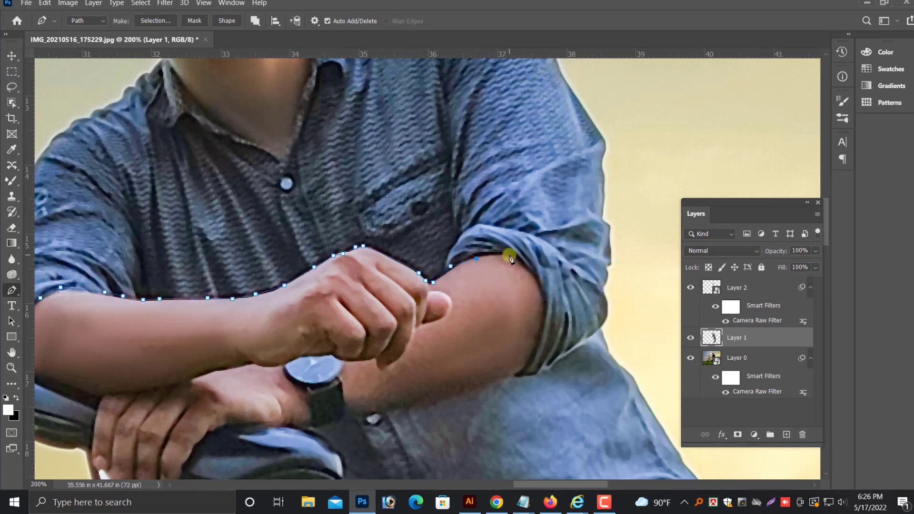
# - Continue the pen path around the elbow at the rolled cuff and along the arm's underside, past the watch to the resting hand
pyautogui.click(534, 274)
pyautogui.click(544, 302)
pyautogui.click(530, 360)
pyautogui.click(516, 376)
pyautogui.click(422, 409)
pyautogui.click(375, 417)
pyautogui.click(332, 424)
pyautogui.click(311, 424)
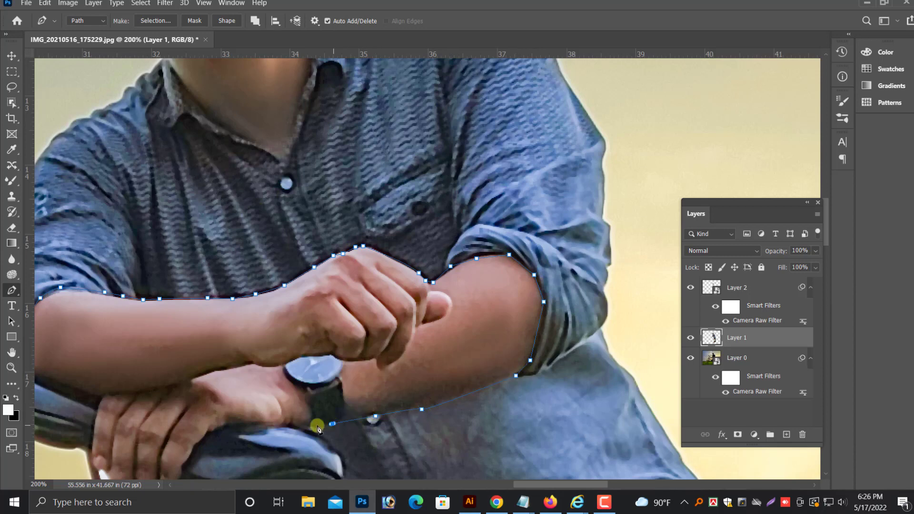
pyautogui.click(269, 424)
pyautogui.click(235, 424)
# - Trace the path around the fingers of the hand resting on the bicycle seat, up to the underside of the forearm
pyautogui.scroll(-2, 197, 435)
pyautogui.click(197, 413)
pyautogui.click(190, 424)
pyautogui.click(180, 442)
pyautogui.click(168, 456)
pyautogui.click(151, 461)
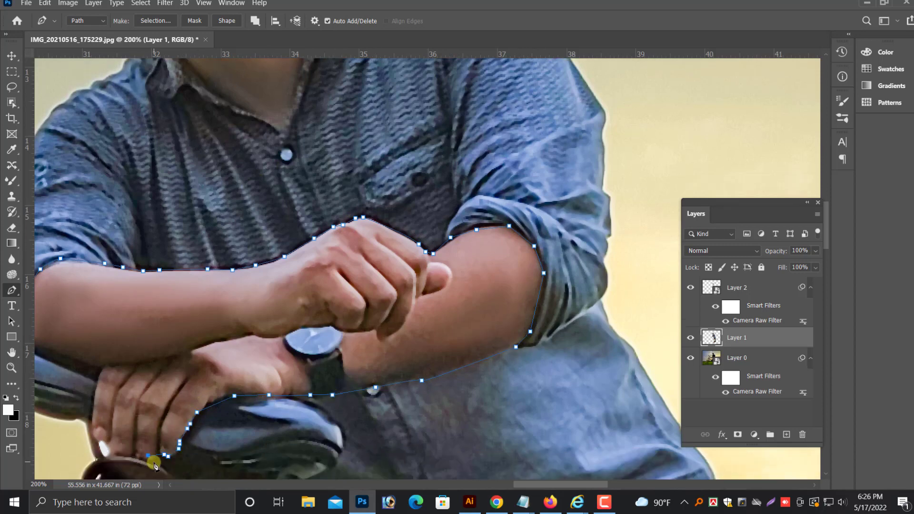
pyautogui.click(110, 453)
pyautogui.click(96, 444)
pyautogui.click(90, 415)
pyautogui.click(92, 395)
pyautogui.click(97, 377)
# - Finish the path along the forearm's underside to the sleeve cuff and convert it to a selection
pyautogui.moveTo(161, 284); pyautogui.dragTo(412, 291)
pyautogui.click(332, 374)
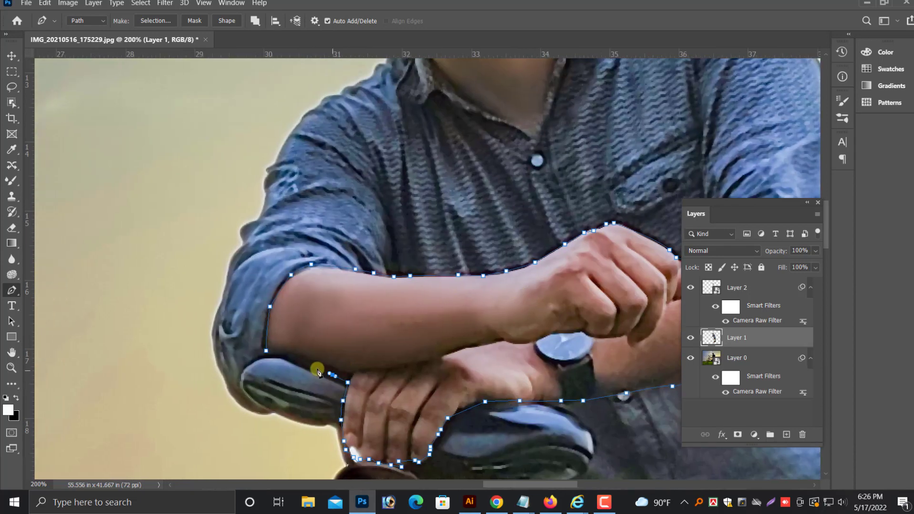
pyautogui.click(297, 366)
pyautogui.click(266, 351)
pyautogui.hotkey('ctrl', 'Return')
pyautogui.hotkey('ctrl', '-')
pyautogui.hotkey('ctrl', '-')
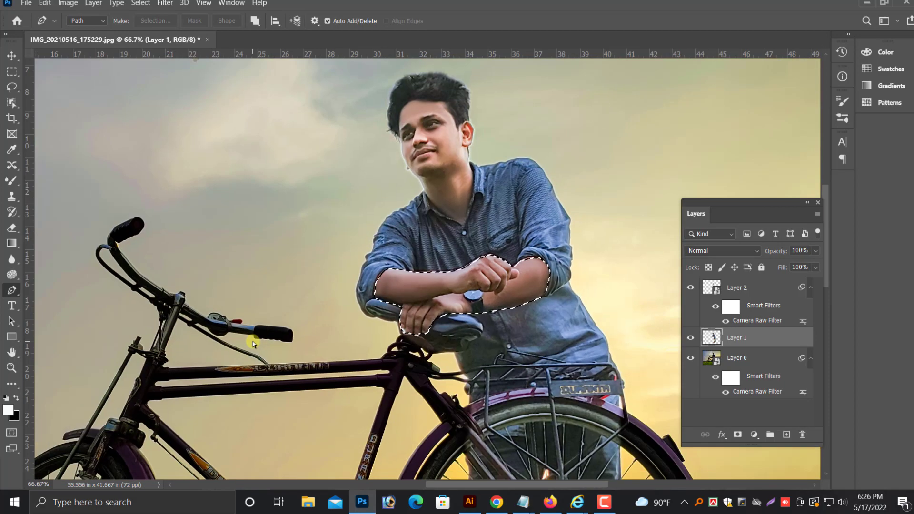
# - Feather the arm selection and copy the arms to a new layer
pyautogui.hotkey('shift', 'F6')
pyautogui.press('Return')
pyautogui.hotkey('ctrl', 'j')
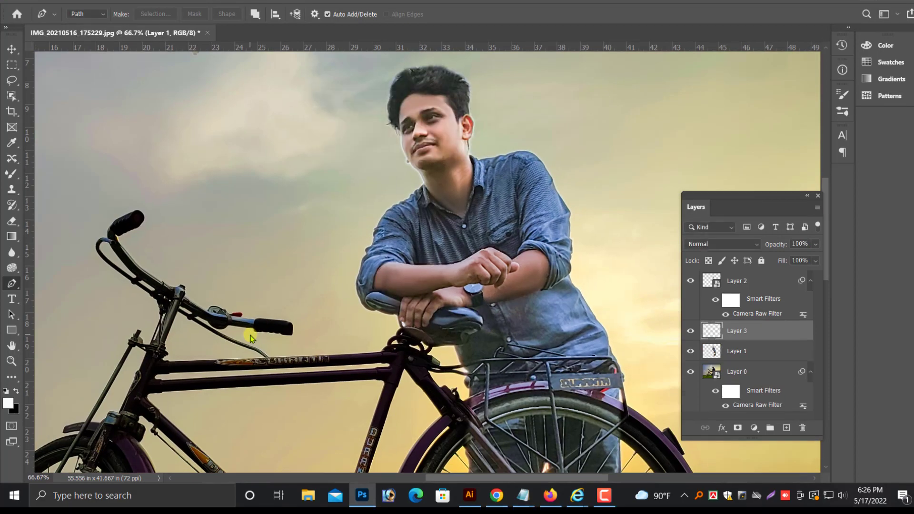
# - Convert the copied arms layer to a smart object and open it in the Camera Raw Filter
pyautogui.click(11, 48)
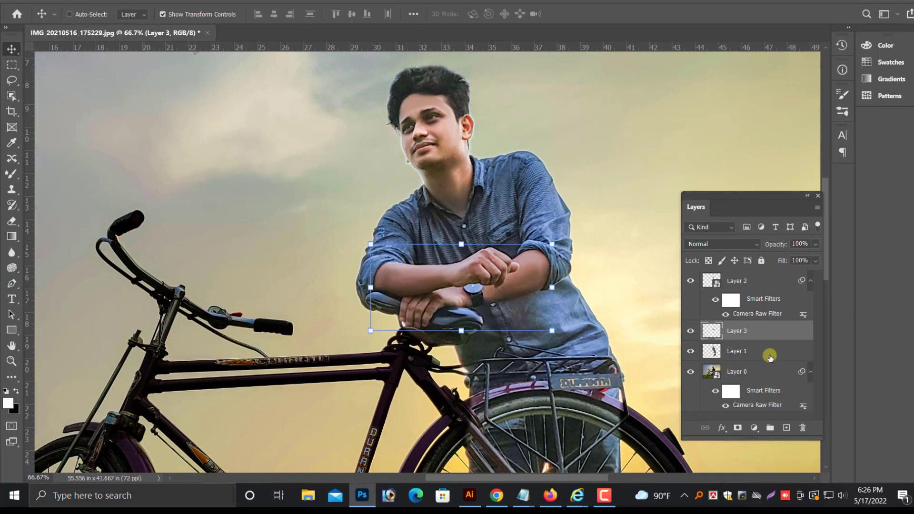
pyautogui.rightClick(744, 334)
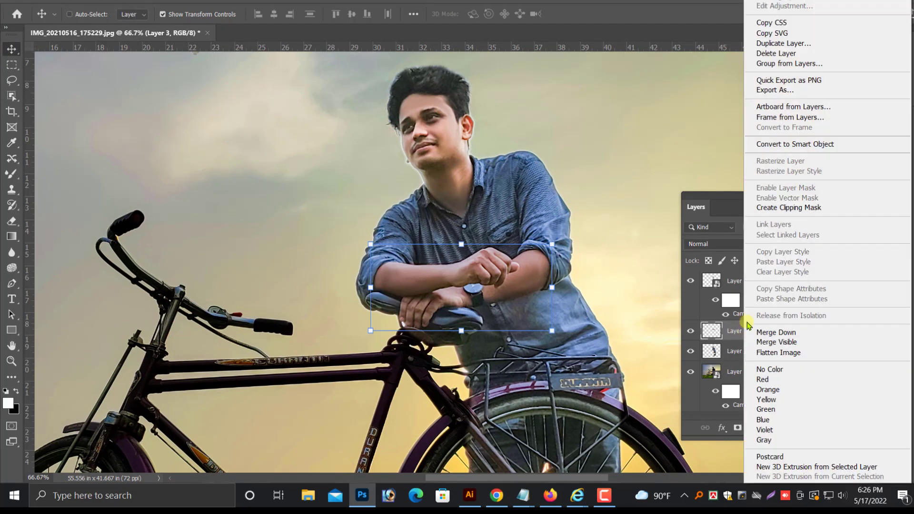
pyautogui.click(765, 148)
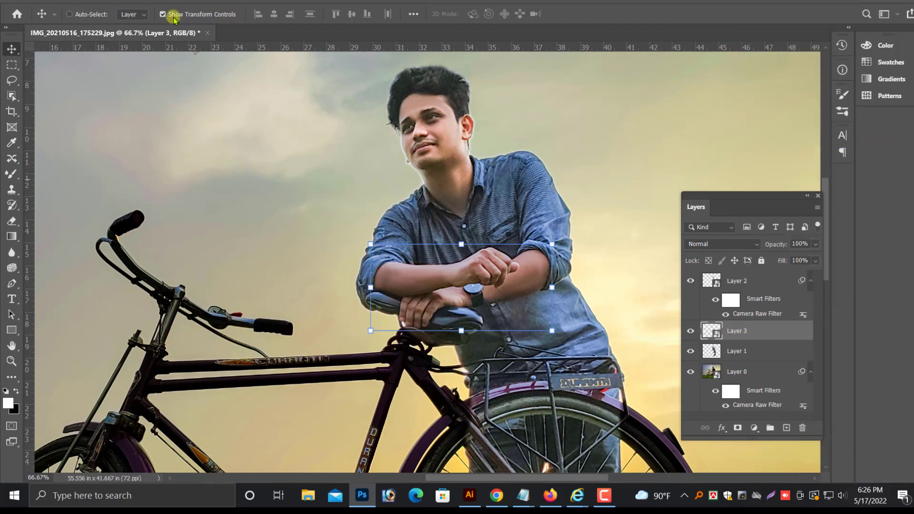
pyautogui.click(159, 2)
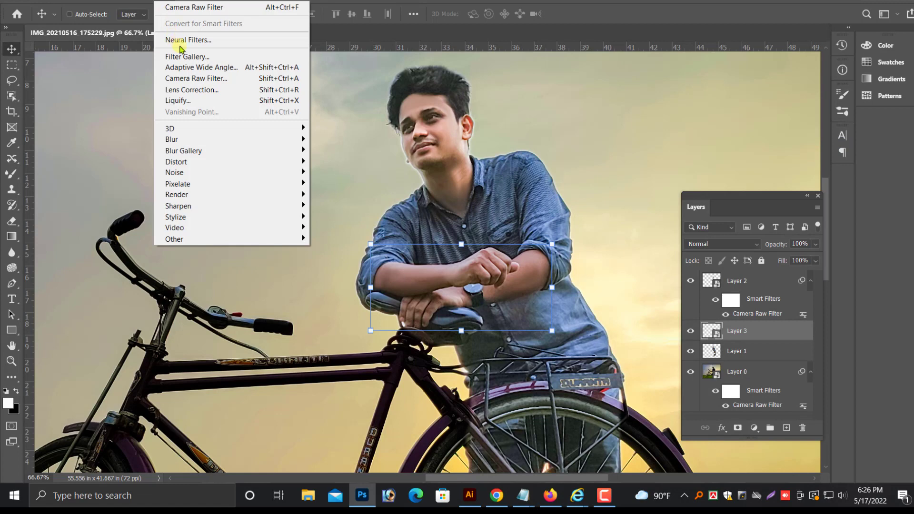
pyautogui.click(199, 7)
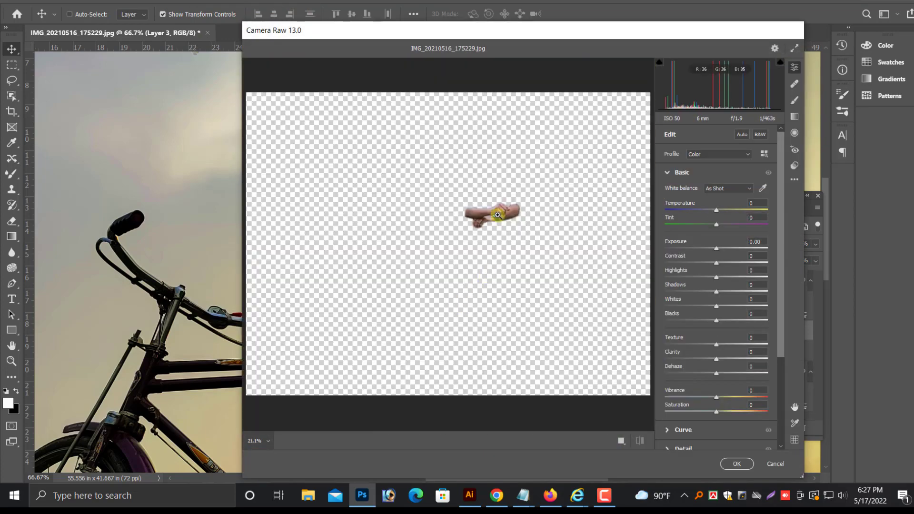
# - Adjust the arms with Temperature +4, Highlights -10, Shadows +41 and Whites +21
pyautogui.hotkey('ctrl', '+')
pyautogui.hotkey('ctrl', '+')
pyautogui.hotkey('ctrl', '+')
pyautogui.hotkey('ctrl', '+')
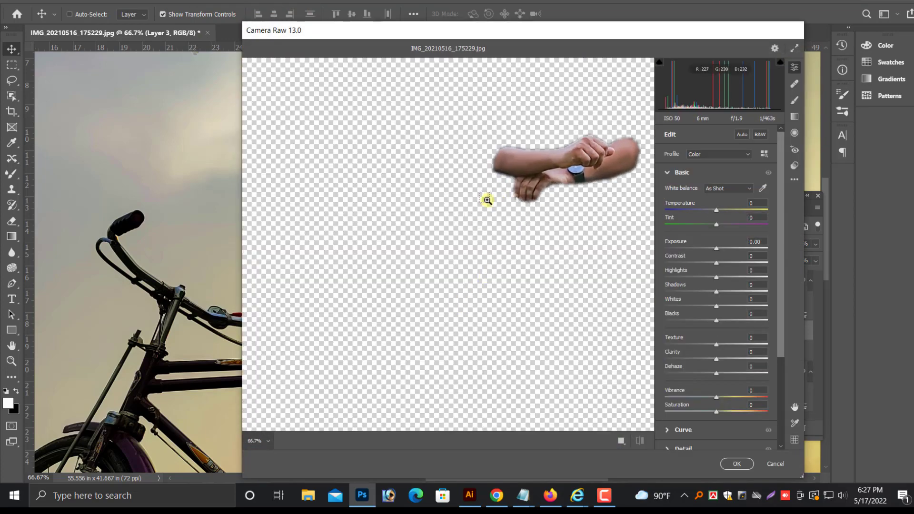
pyautogui.hotkey('ctrl', '+')
pyautogui.hotkey('ctrl', '+')
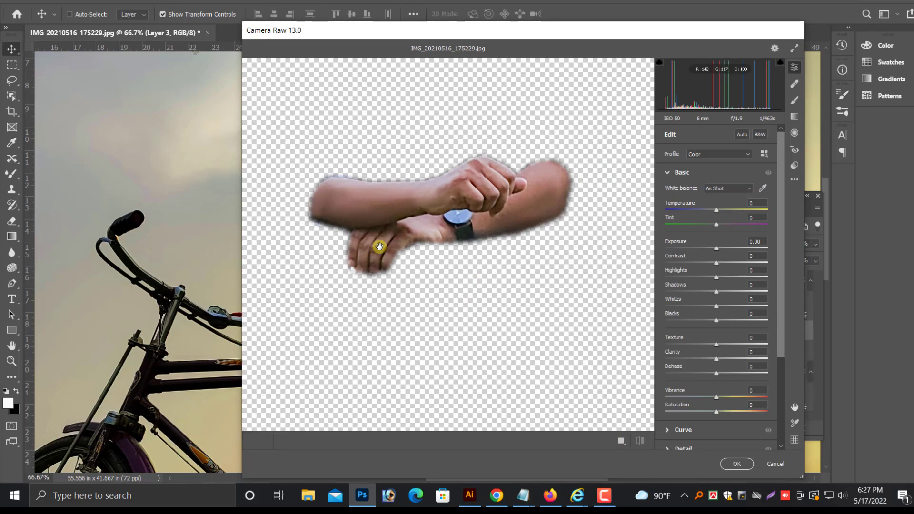
pyautogui.hotkey('ctrl', '-')
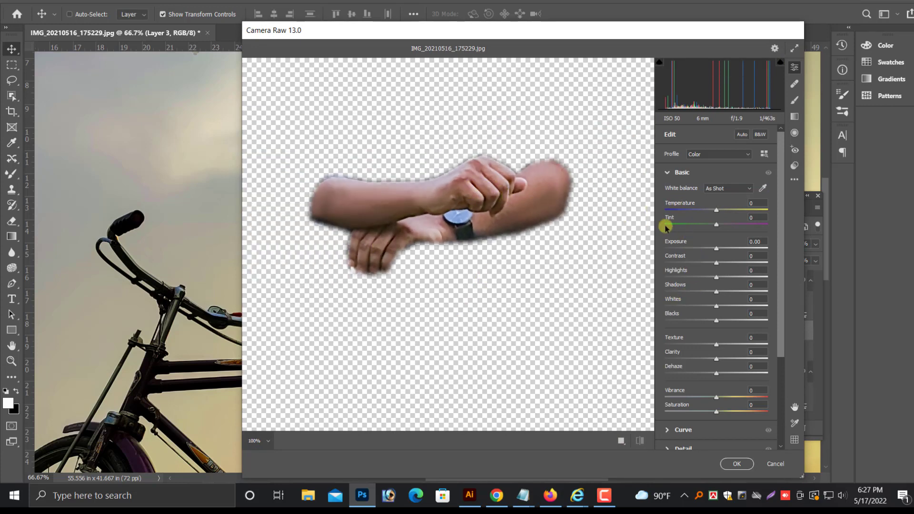
pyautogui.moveTo(719, 210); pyautogui.dragTo(720, 210)
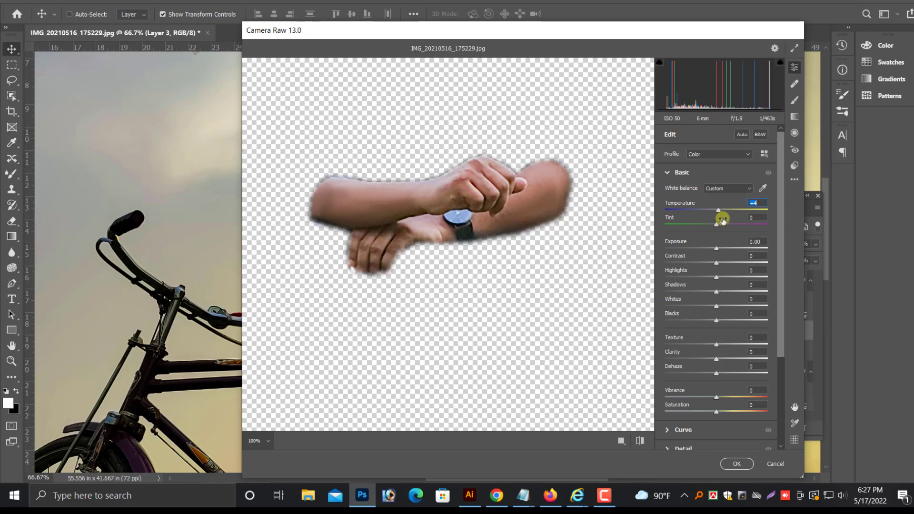
pyautogui.moveTo(713, 279); pyautogui.dragTo(738, 295)
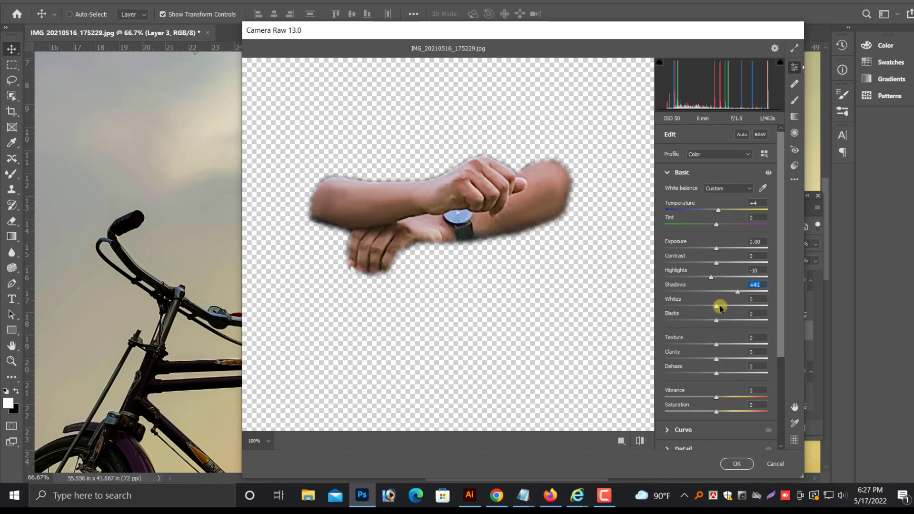
pyautogui.moveTo(720, 308); pyautogui.dragTo(727, 306)
# - Brighten the arms with Exposure +0.35 and apply the Camera Raw adjustment
pyautogui.click(561, 262)
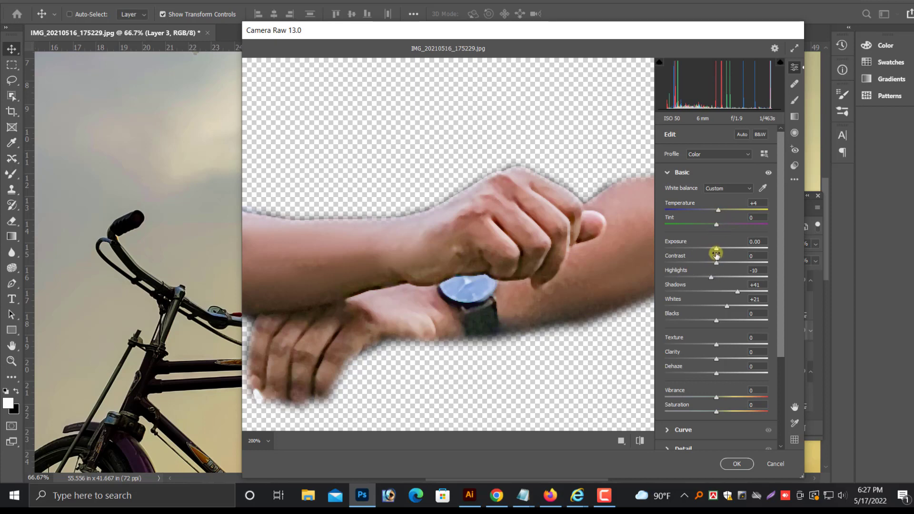
pyautogui.moveTo(718, 248); pyautogui.dragTo(721, 270)
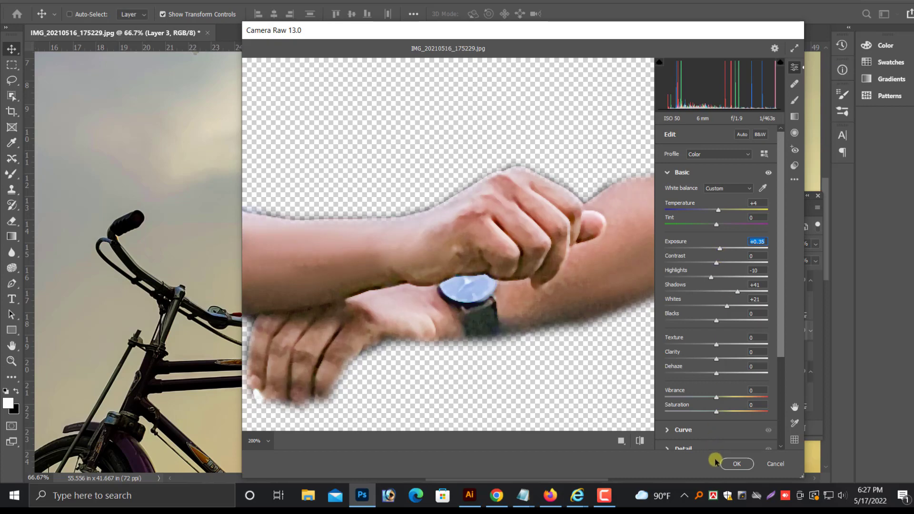
pyautogui.click(733, 463)
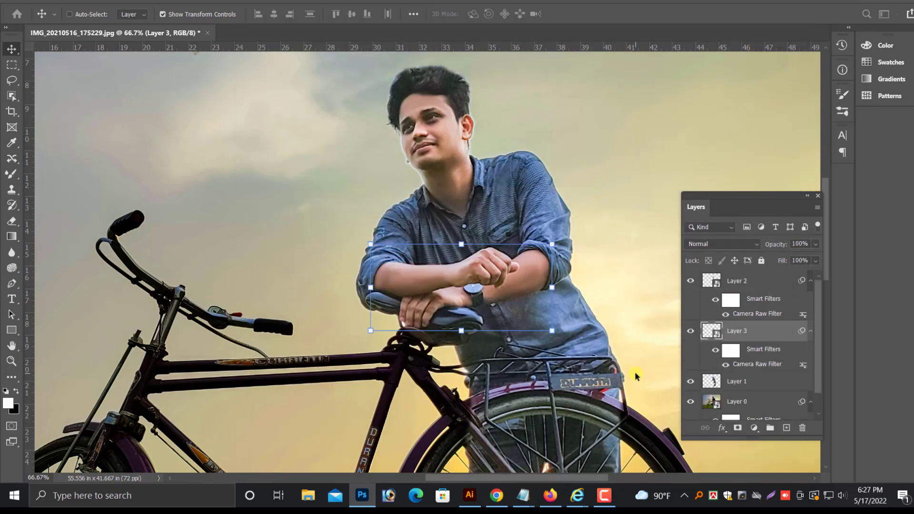
# - Select Layer 0 and check how the brightened arms blend with the face and the whole photo at different zoom levels
pyautogui.scroll(-3, 635, 371)
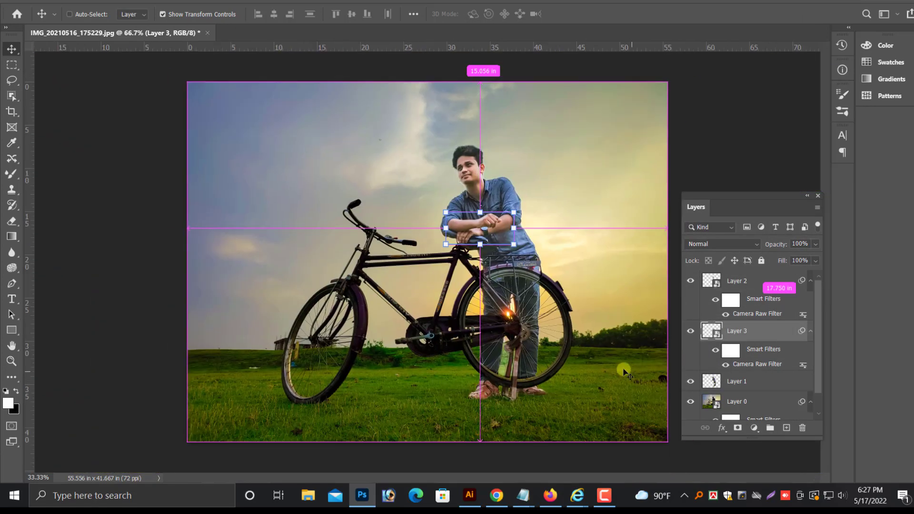
pyautogui.rightClick(380, 164)
pyautogui.click(395, 171)
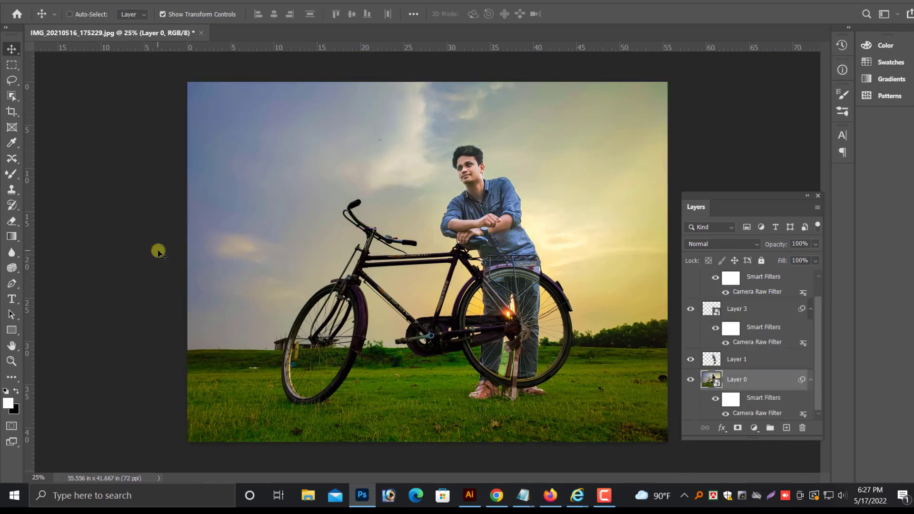
pyautogui.hotkey('ctrl', '+')
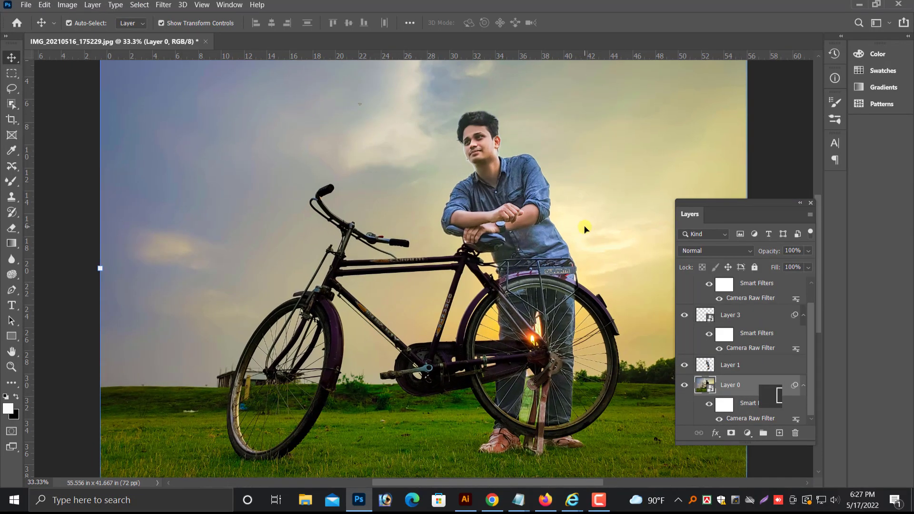
pyautogui.hotkey('ctrl', '+')
pyautogui.hotkey('ctrl', '-')
pyautogui.hotkey('ctrl', '-')
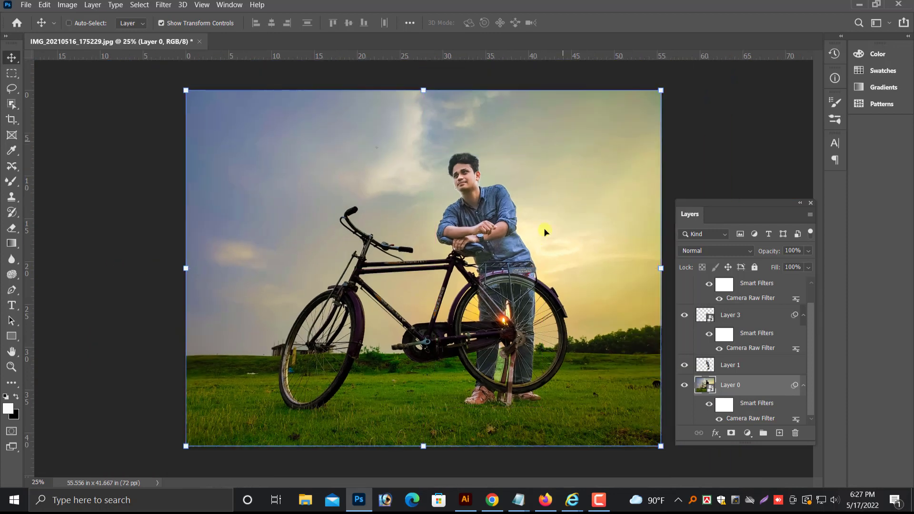
pyautogui.rightClick(235, 187)
pyautogui.click(253, 190)
pyautogui.press('ctrl')
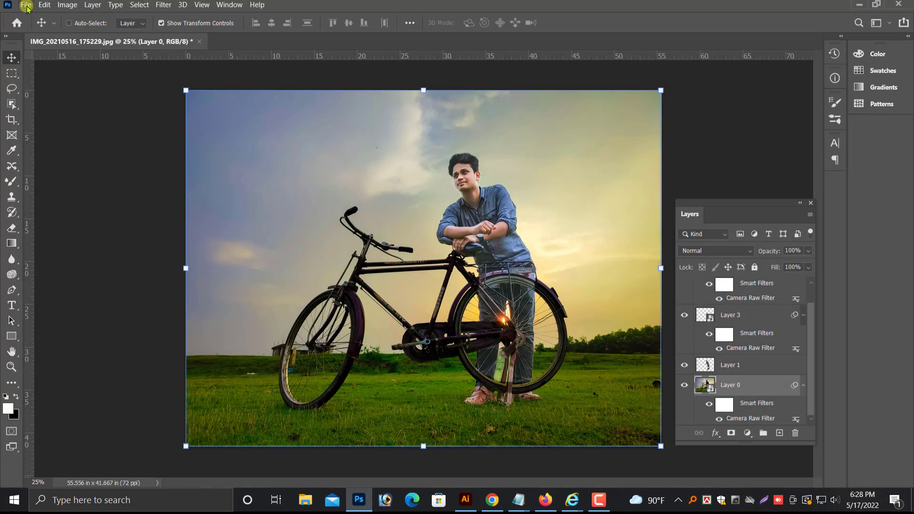
# - Save the document on the computer as a layered Photoshop file named okkk
pyautogui.click(26, 4)
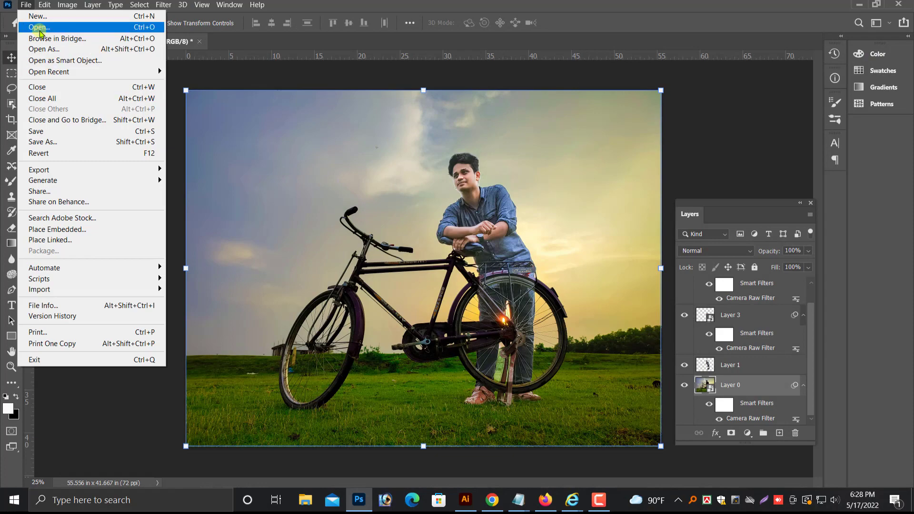
pyautogui.click(52, 145)
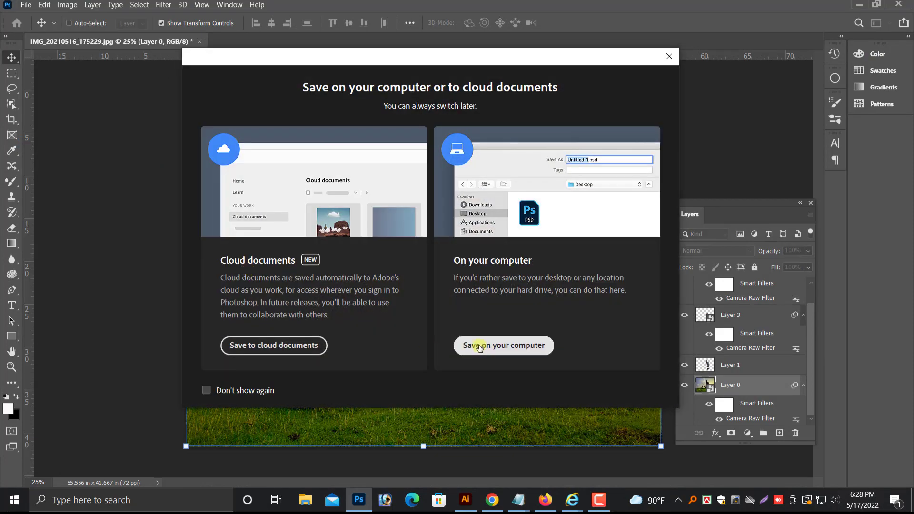
pyautogui.click(475, 344)
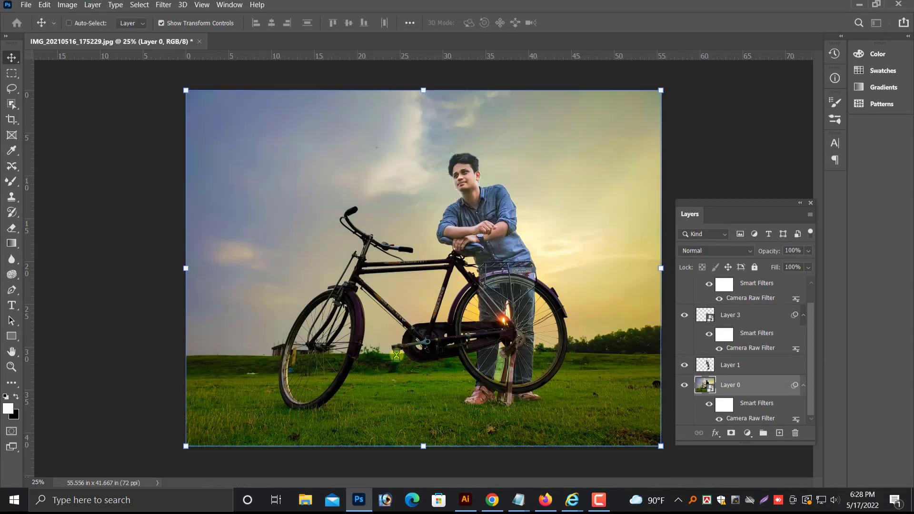
pyautogui.write('okkk')
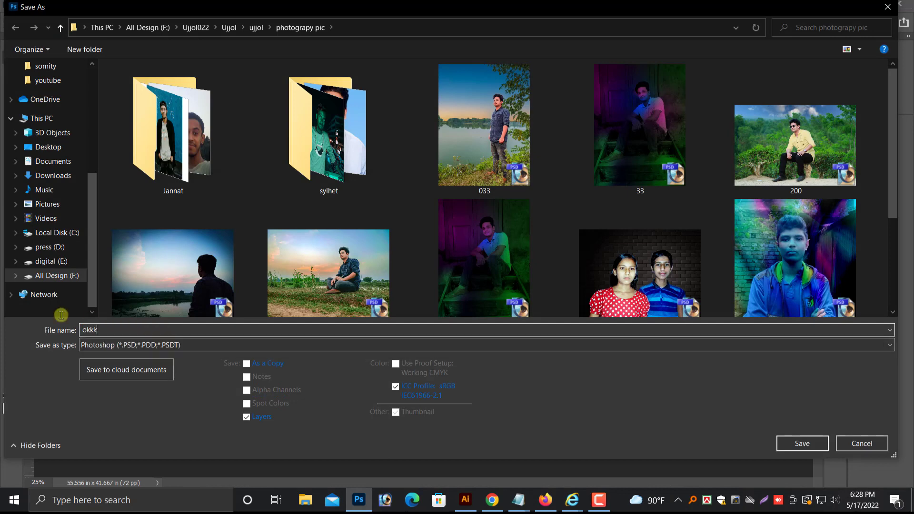
pyautogui.click(813, 450)
pyautogui.click(546, 114)
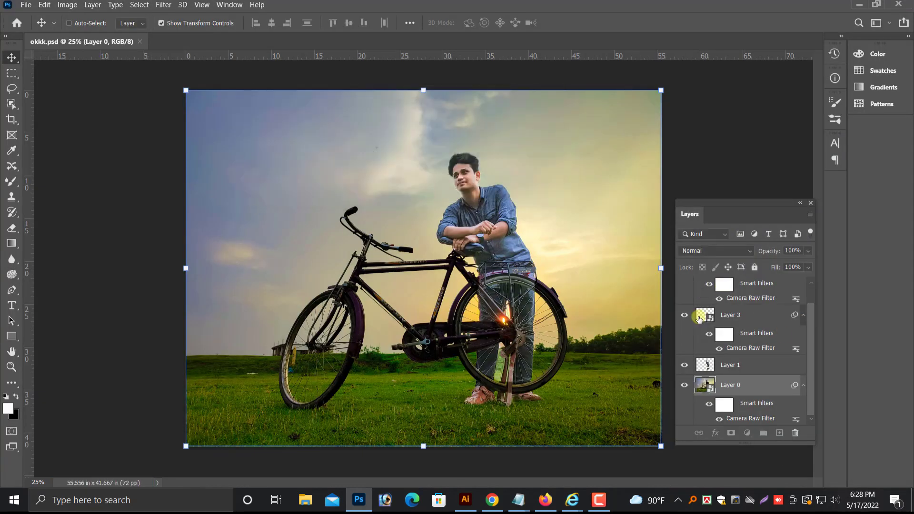
pyautogui.click(725, 286)
pyautogui.click(705, 291)
pyautogui.keyDown('shift'); pyautogui.click(707, 338); pyautogui.keyUp('shift')
pyautogui.keyDown('shift'); pyautogui.click(705, 388); pyautogui.keyUp('shift')
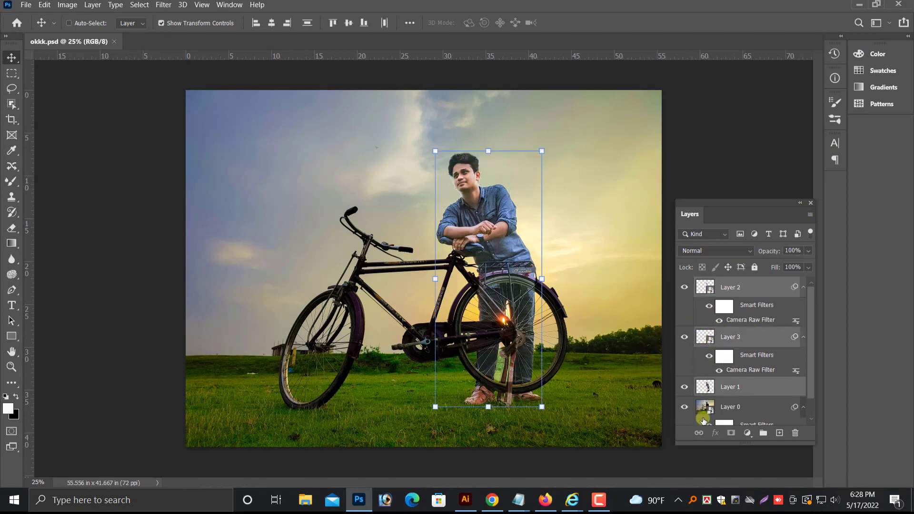
pyautogui.keyDown('shift'); pyautogui.click(702, 410); pyautogui.keyUp('shift')
pyautogui.rightClick(702, 410)
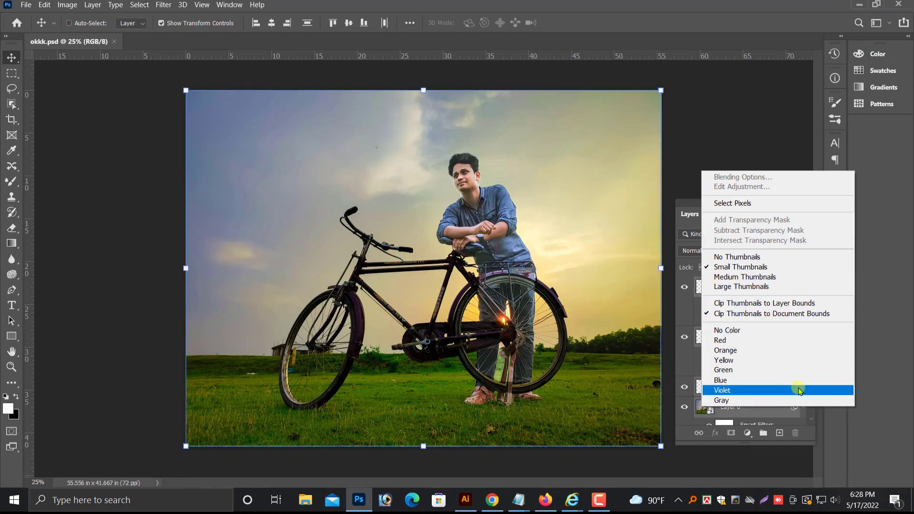
pyautogui.click(492, 278)
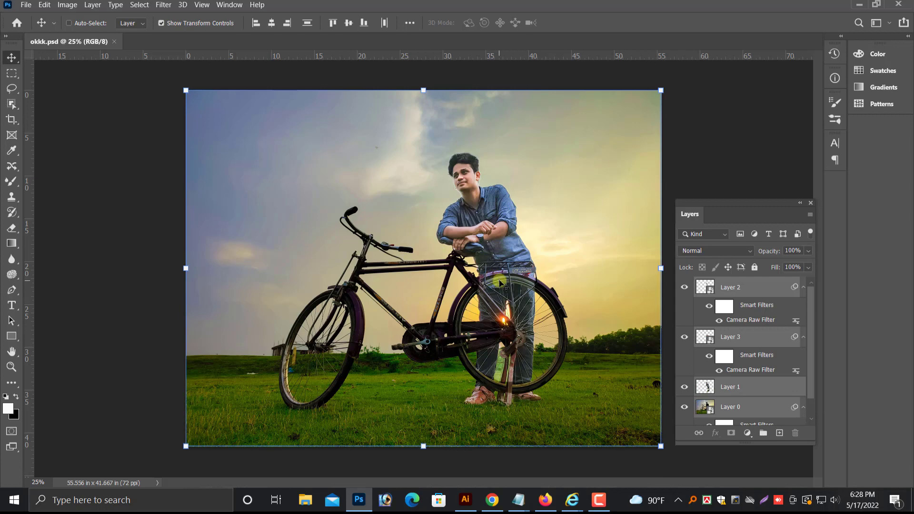
pyautogui.rightClick(700, 336)
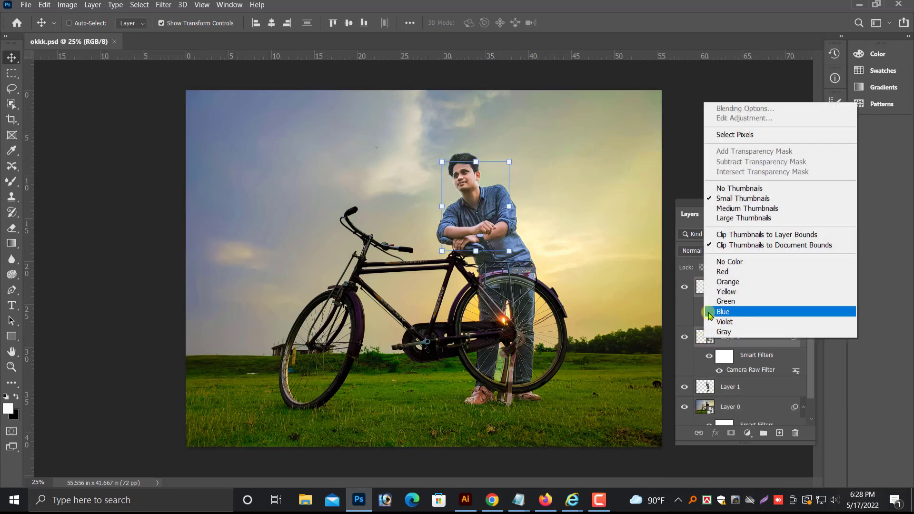
pyautogui.click(705, 407)
pyautogui.rightClick(706, 407)
pyautogui.click(705, 408)
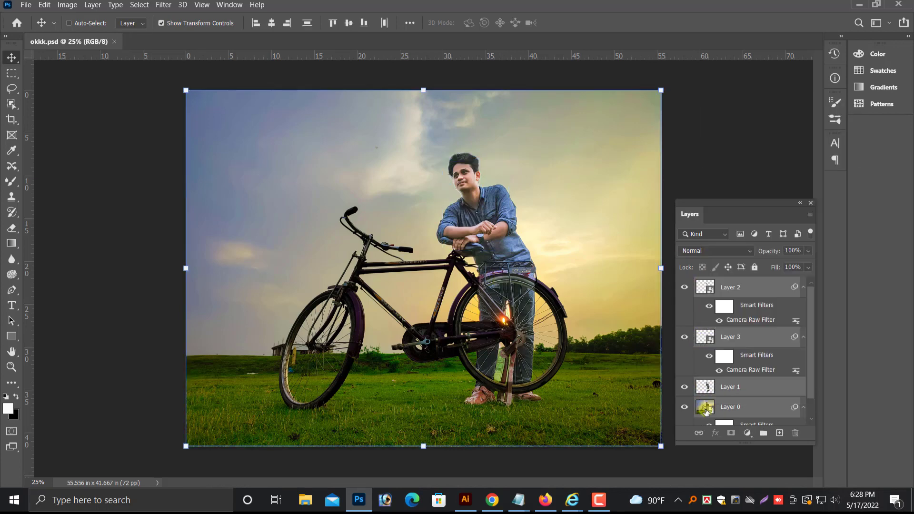
pyautogui.scroll(-1, 707, 376)
pyautogui.rightClick(706, 369)
pyautogui.click(705, 369)
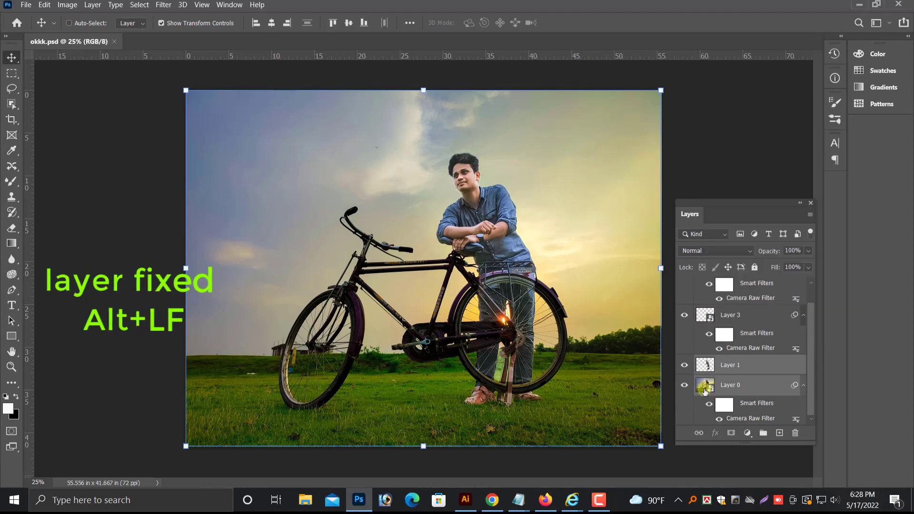
# - Flatten all layers of the edited photo into a single background layer
pyautogui.hotkey('alt', 'l')
pyautogui.press('f')
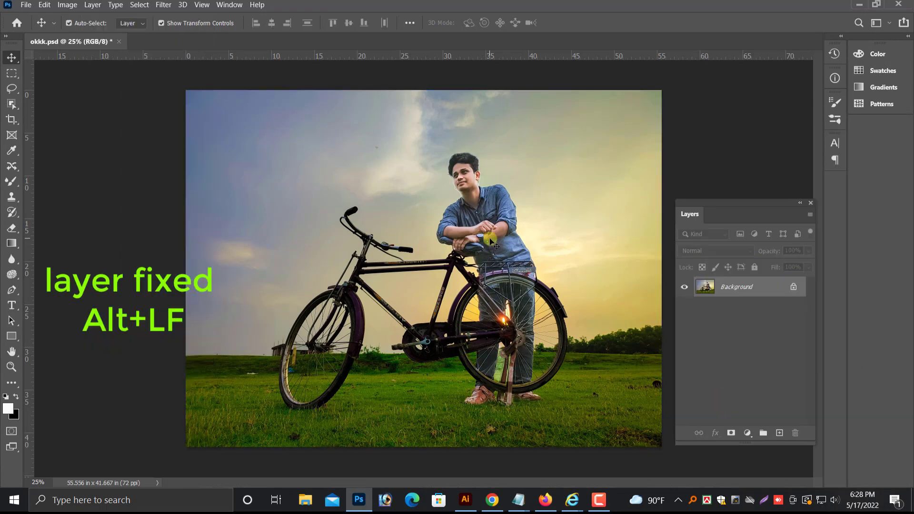
pyautogui.hotkey('ctrl', '-')
pyautogui.hotkey('ctrl', '+')
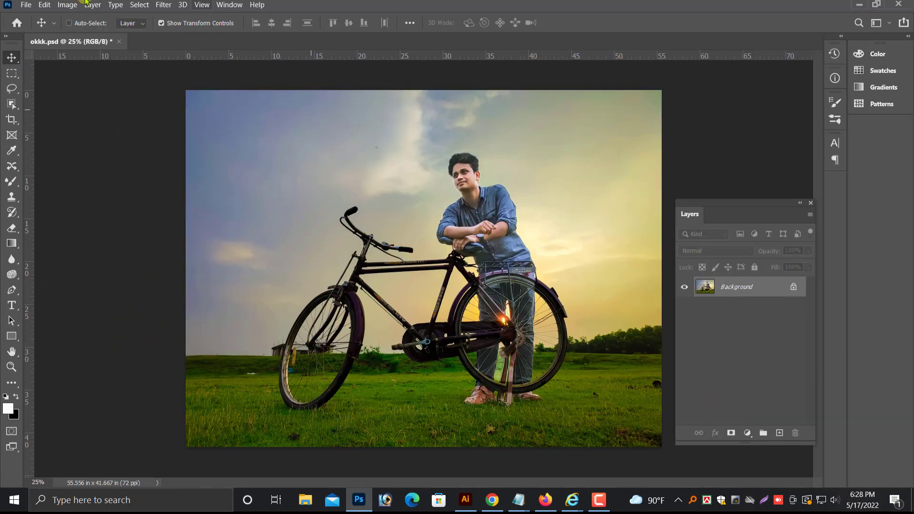
# - Open the original photo IMG_20210516_175229 and convert its locked background into a regular layer
pyautogui.click(44, 6)
pyautogui.click(277, 152)
pyautogui.hotkey('ctrl', 'o')
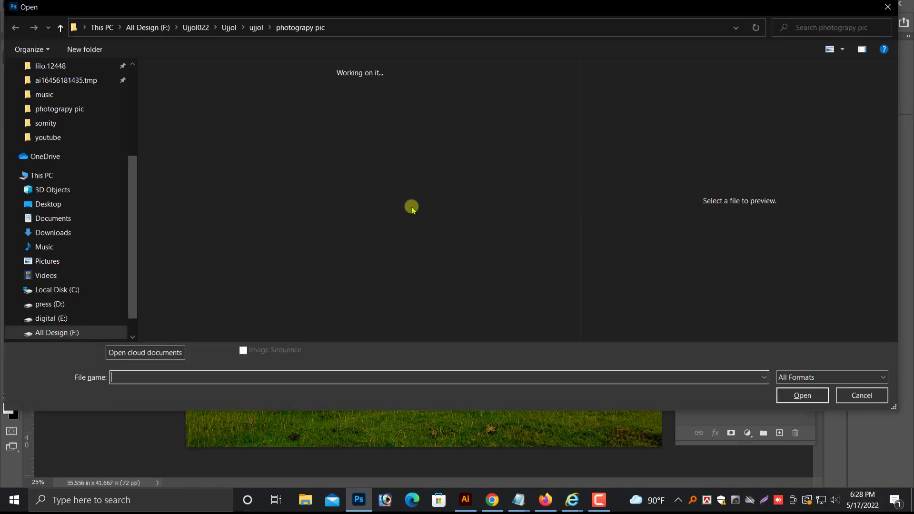
pyautogui.scroll(-5, 431, 250)
pyautogui.click(179, 300)
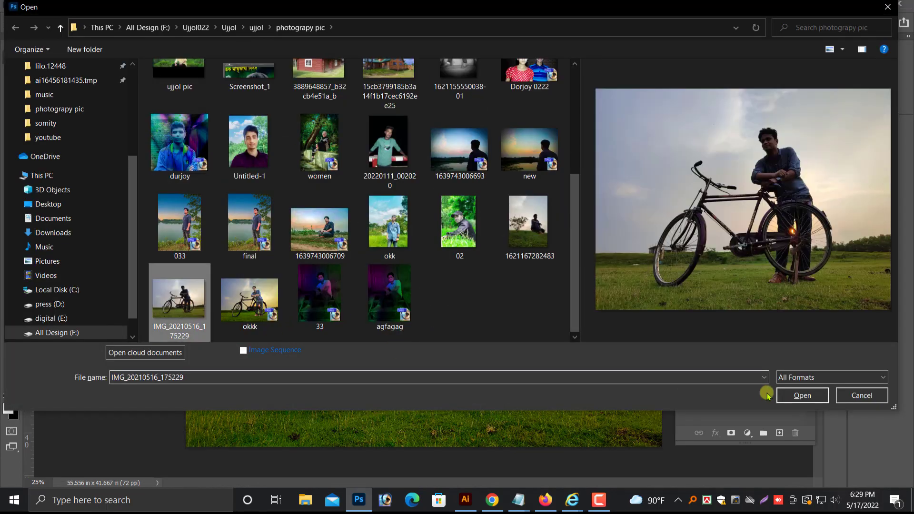
pyautogui.click(802, 395)
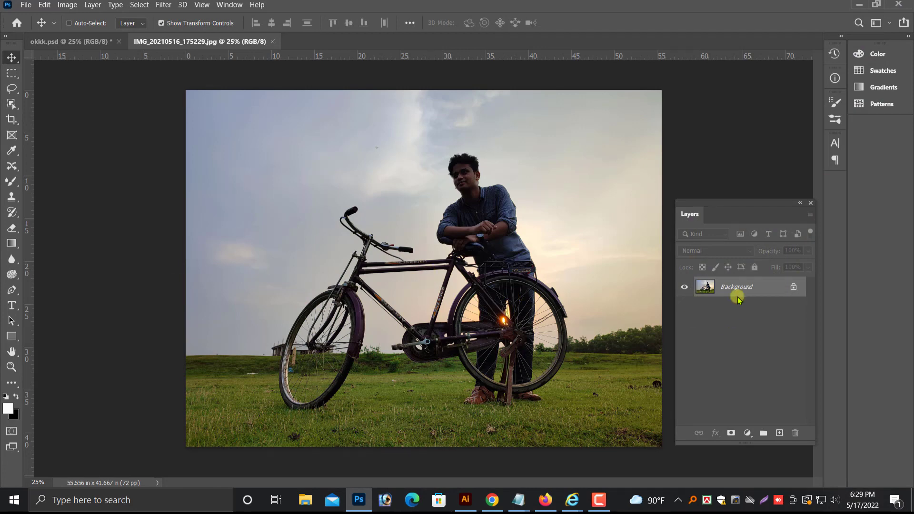
pyautogui.doubleClick(738, 291)
pyautogui.press('Return')
# - Extend the canvas of okkk.psd to a width of 105 inches, anchored at the middle of its left edge
pyautogui.click(76, 42)
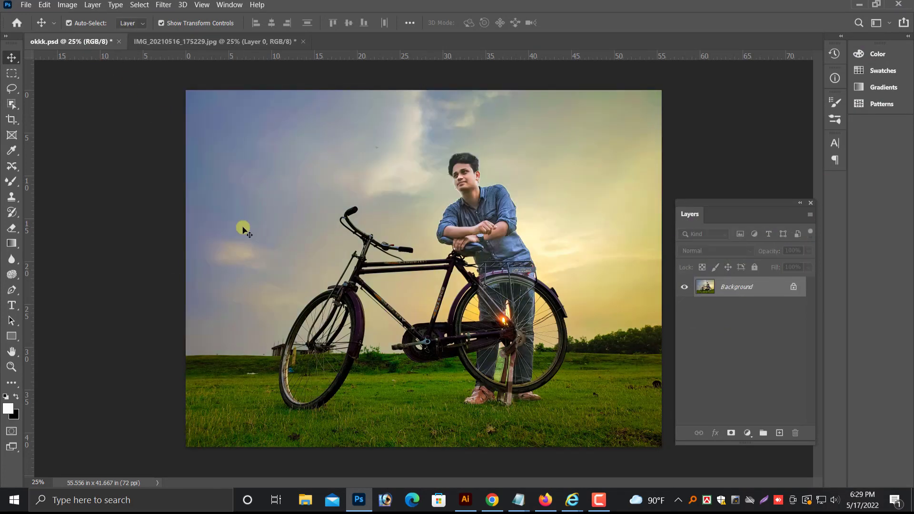
pyautogui.hotkey('ctrl', 'alt', 'c')
pyautogui.click(380, 212)
pyautogui.doubleClick(405, 145)
pyautogui.write('105')
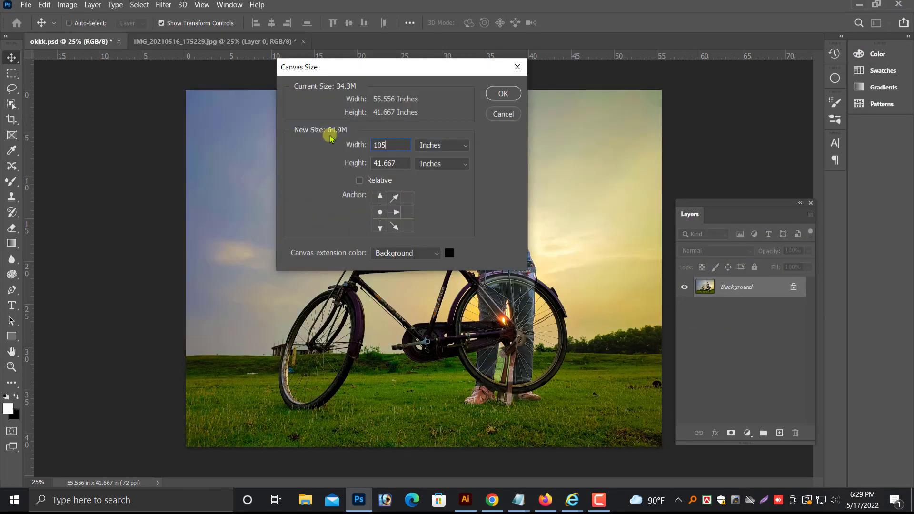
pyautogui.press('Return')
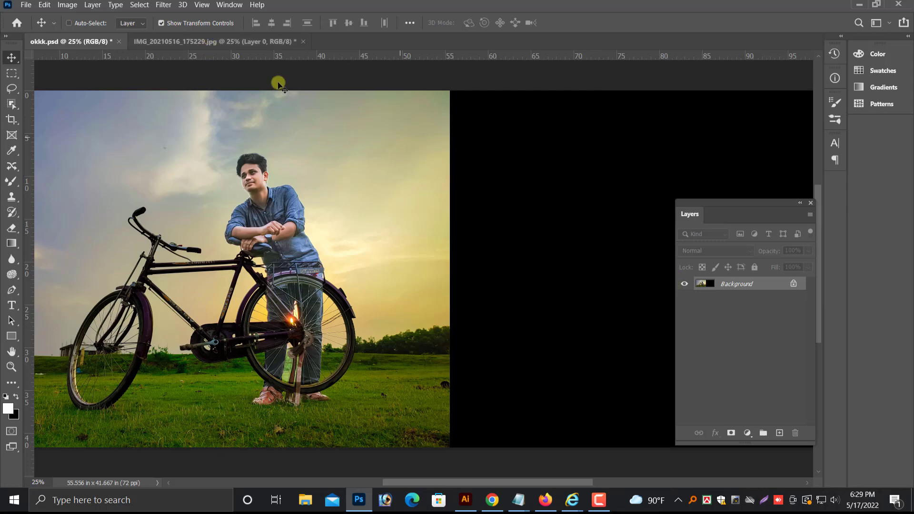
# - Bring the original photo into okkk.psd, place it to the right of the edited version, and select the Background layer
pyautogui.click(268, 42)
pyautogui.moveTo(342, 168); pyautogui.dragTo(175, 42)
pyautogui.moveTo(86, 42); pyautogui.dragTo(576, 279)
pyautogui.hotkey('ctrl', '-')
pyautogui.rightClick(322, 299)
pyautogui.click(351, 301)
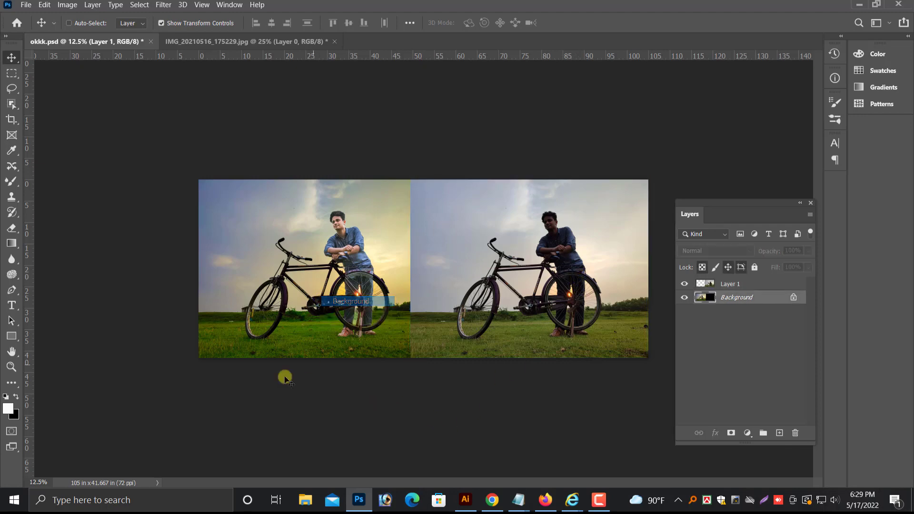